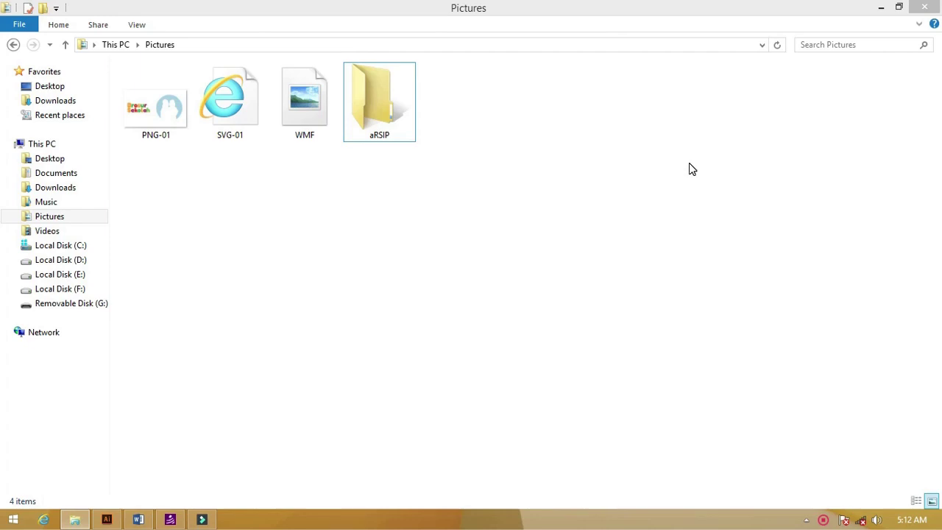
Switch to the blank document in Word and show the objects that can be inserted.
click(139, 519)
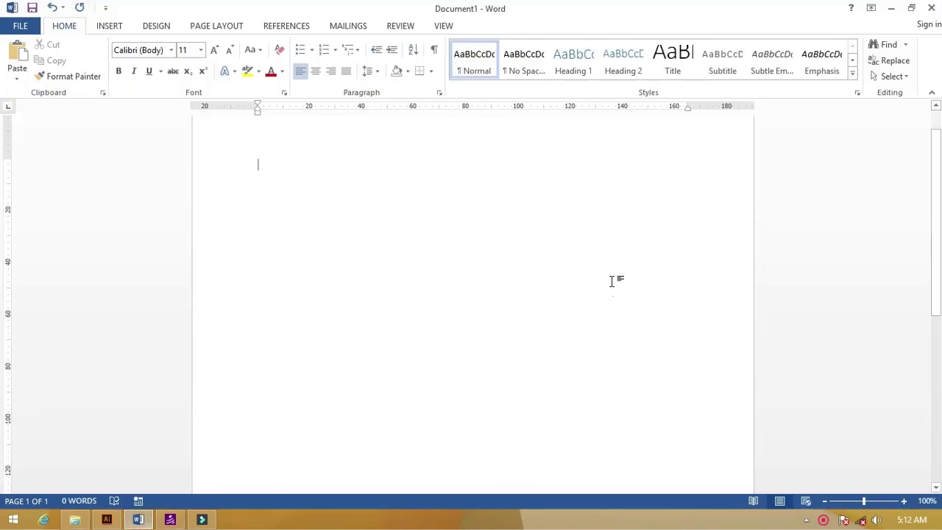
scroll(610, 276, up, 1)
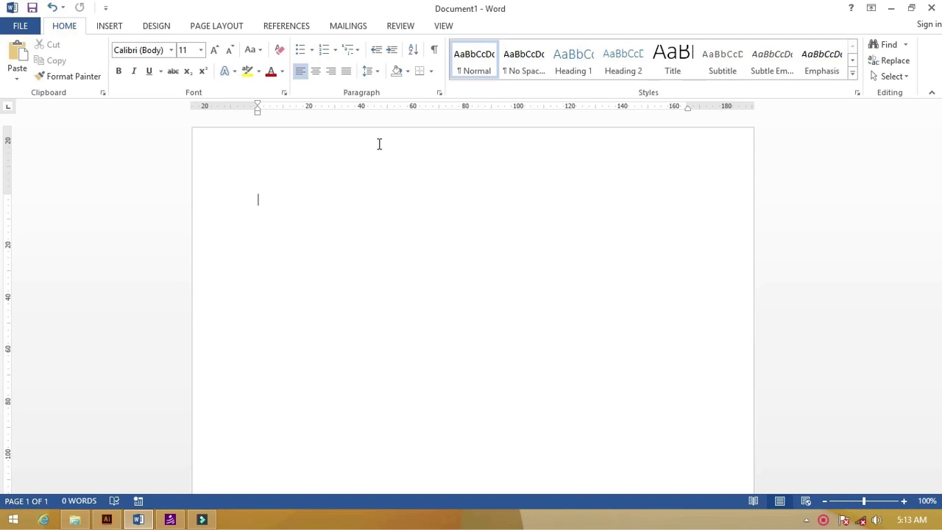
click(109, 26)
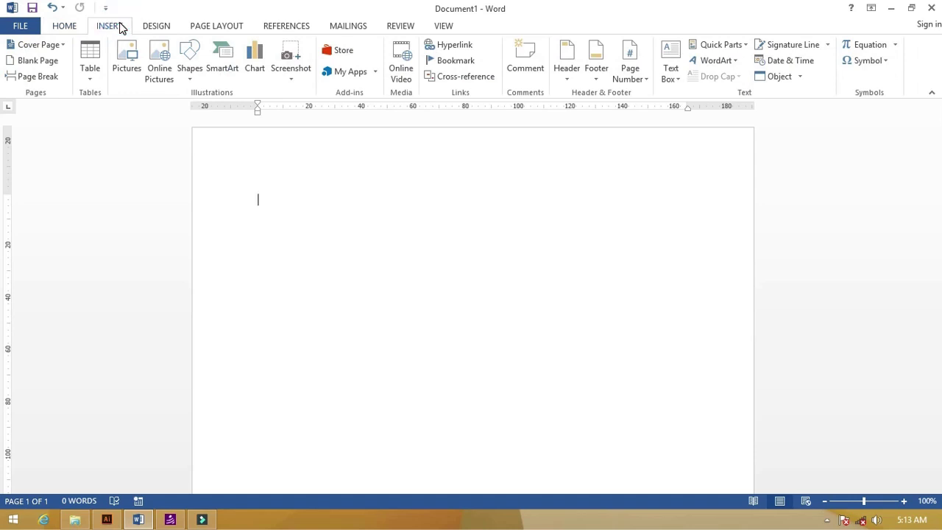
click(192, 85)
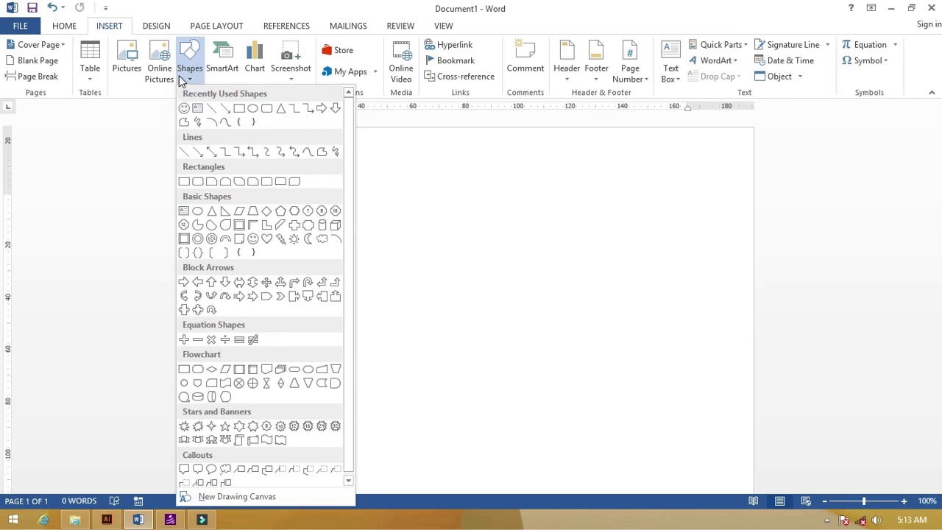
click(182, 109)
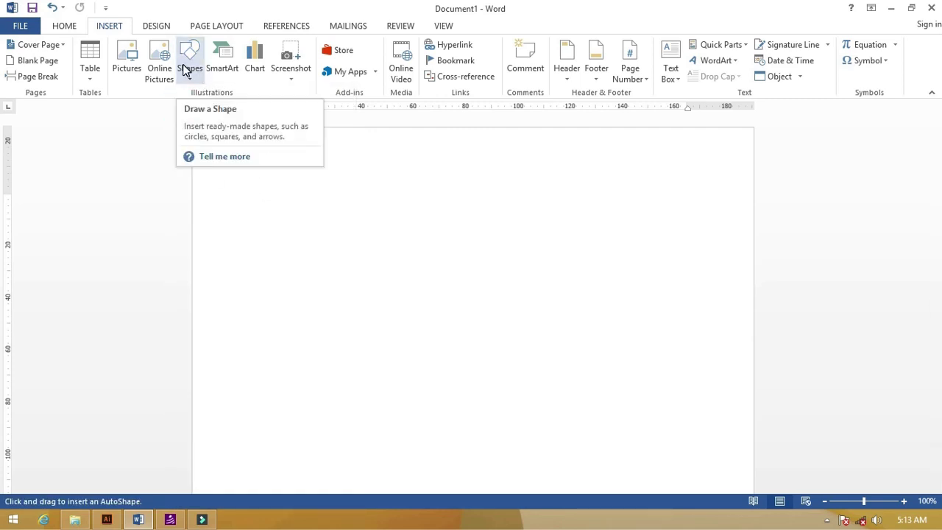
click(195, 84)
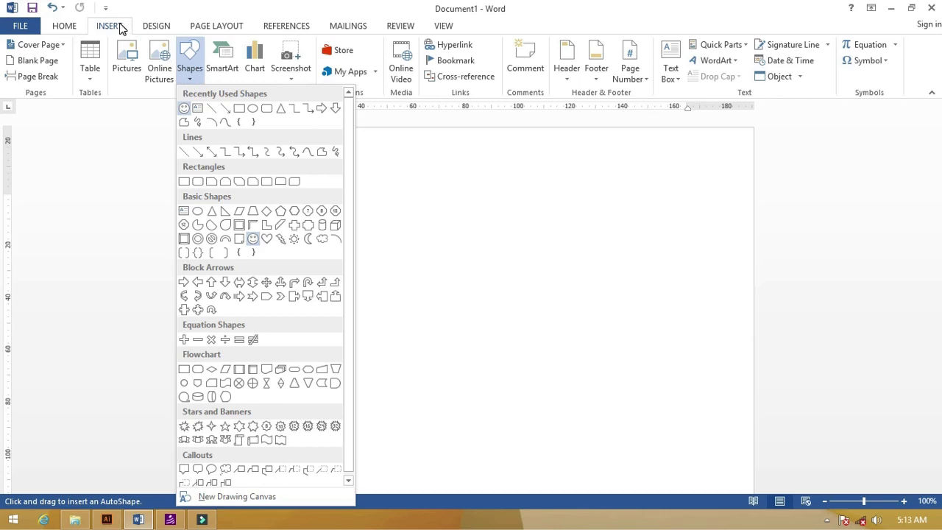
click(185, 108)
click(333, 153)
click(347, 194)
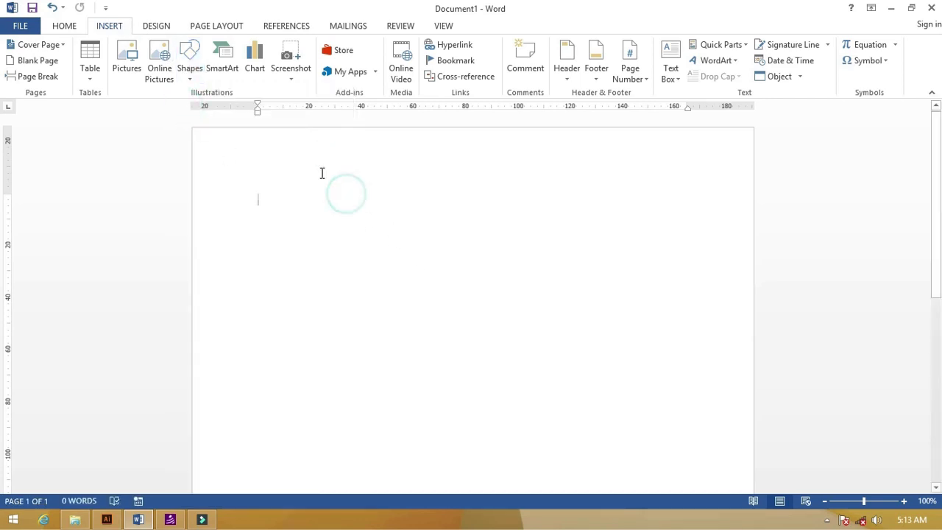
Draw a smiley face shape about 78 mm wide and high near the page's upper left.
click(185, 70)
click(186, 110)
mouse_move(271, 172)
mouse_down()
mouse_move(384, 326)
mouse_move(442, 379)
mouse_up()
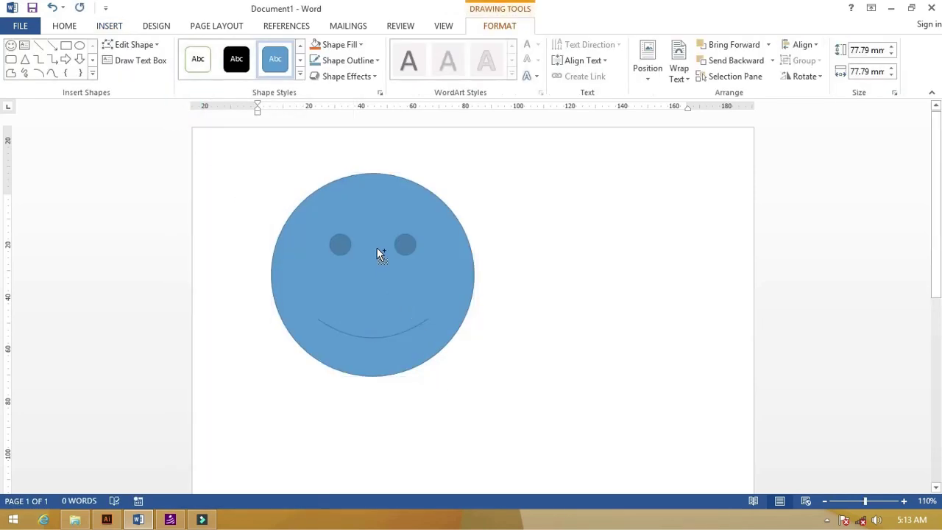
Shrink the smiley face shape proportionally to about 27 mm wide and high.
ctrl+scroll(377, 247, up, 20)
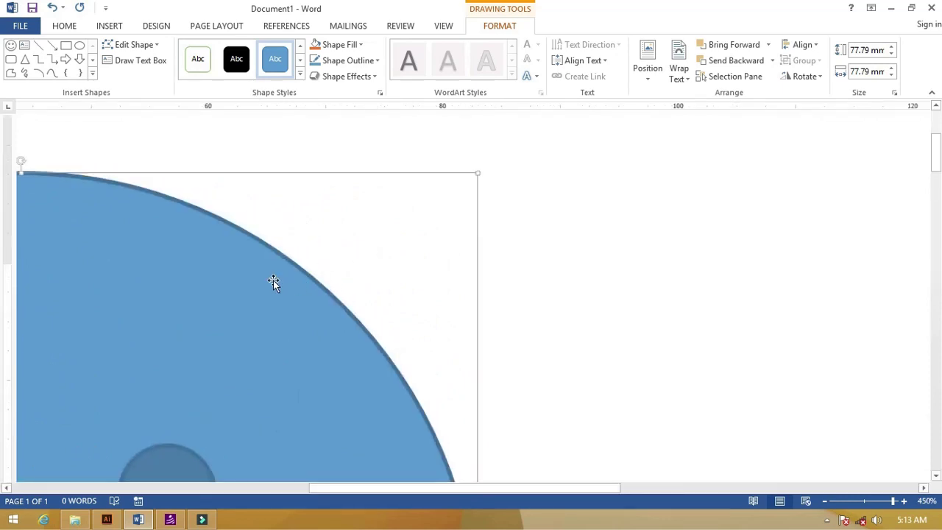
ctrl+scroll(273, 283, up, 5)
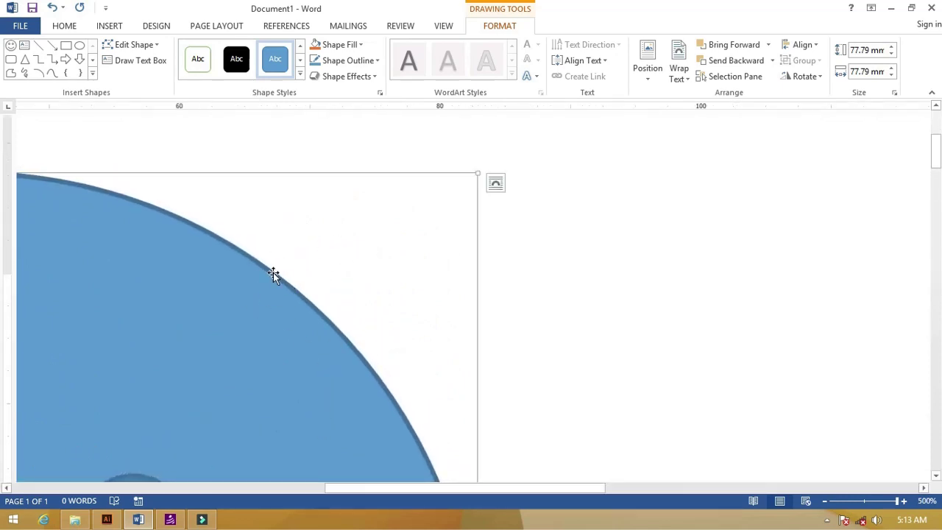
ctrl+scroll(273, 272, down, 14)
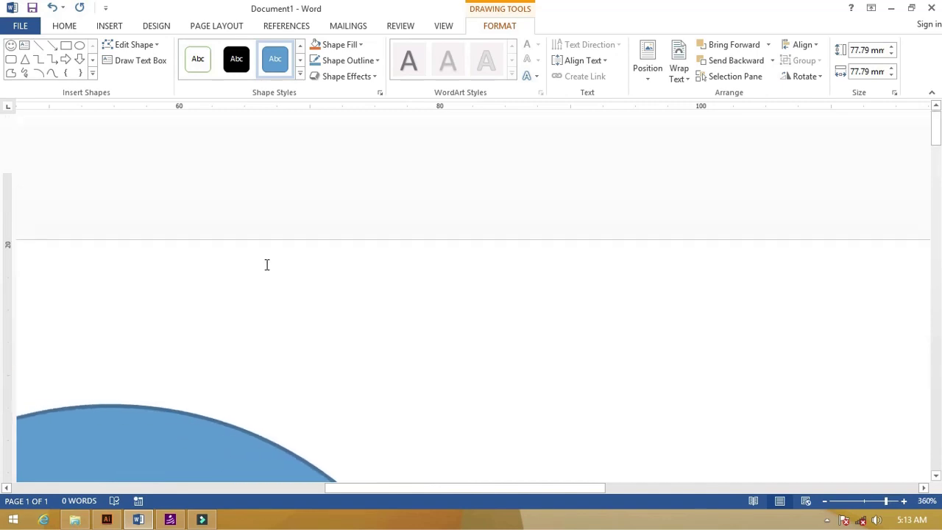
ctrl+scroll(267, 265, down, 20)
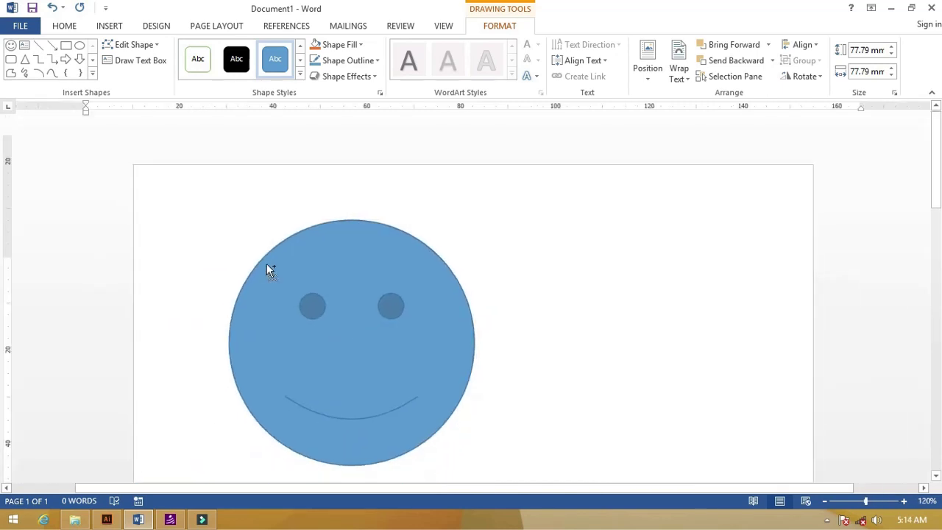
ctrl+scroll(266, 269, down, 3)
click(357, 267)
drag(475, 168, 357, 296)
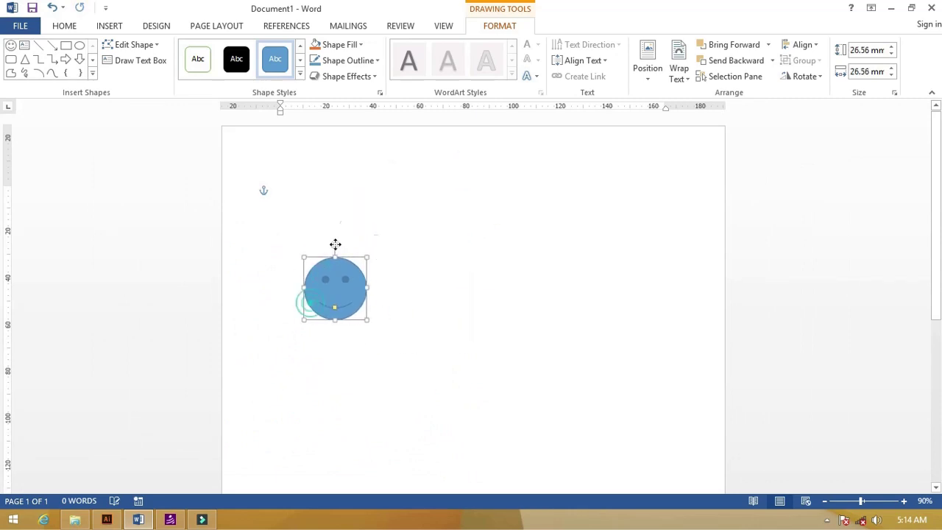
Examine the sharpness of the reduced smiley shape's edges at magnifications up to 500%.
ctrl+scroll(335, 247, up, 20)
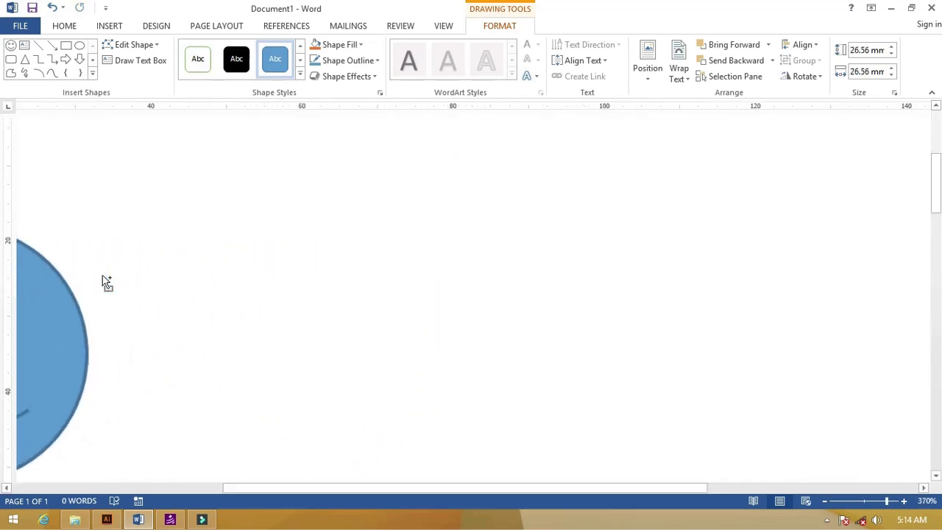
ctrl+scroll(107, 284, up, 7)
drag(349, 485, 204, 484)
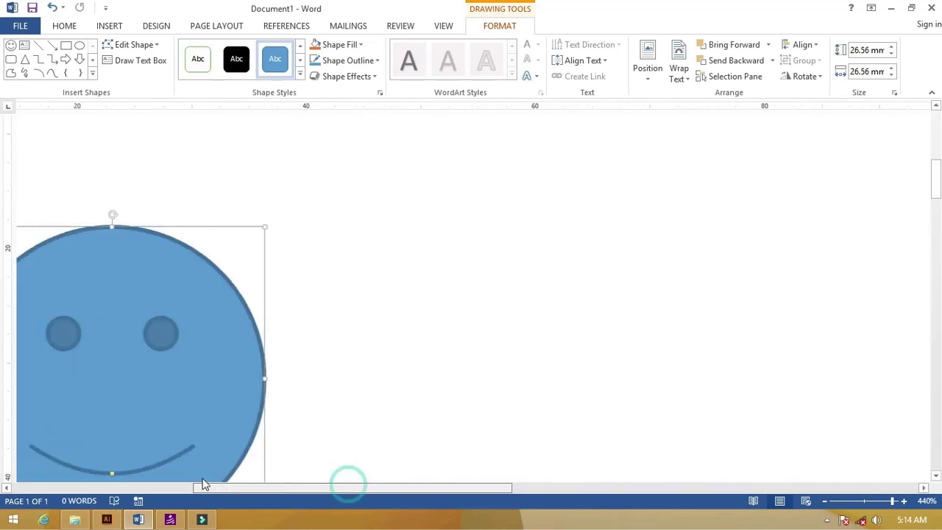
ctrl+scroll(269, 359, up, 6)
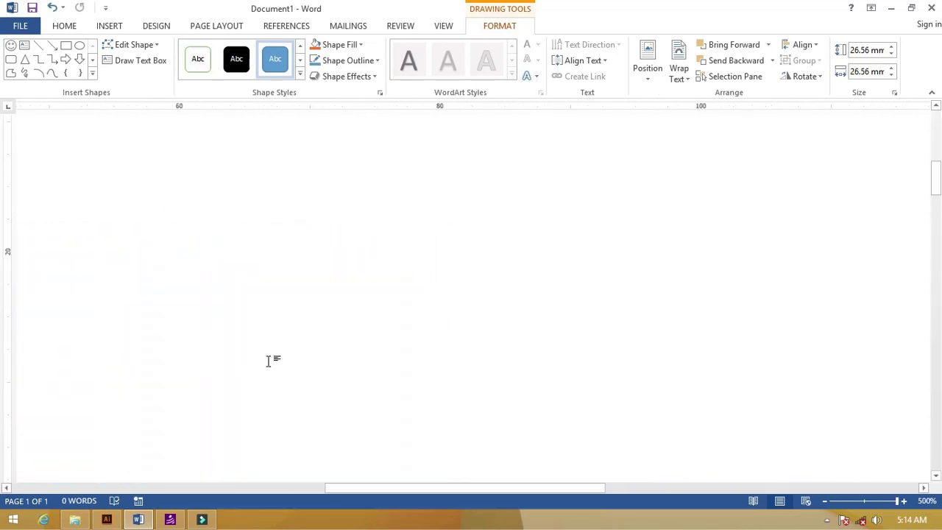
drag(377, 485, 214, 486)
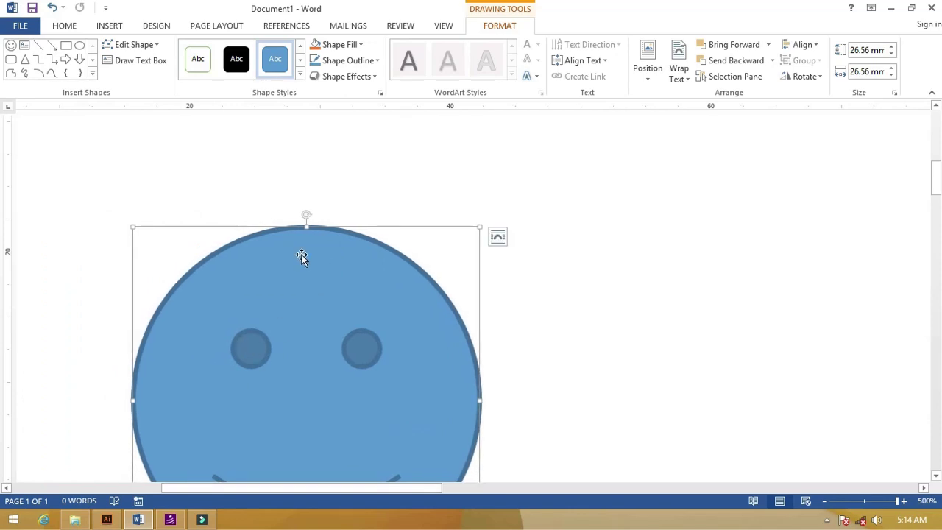
ctrl+scroll(301, 256, down, 20)
ctrl+scroll(298, 238, down, 13)
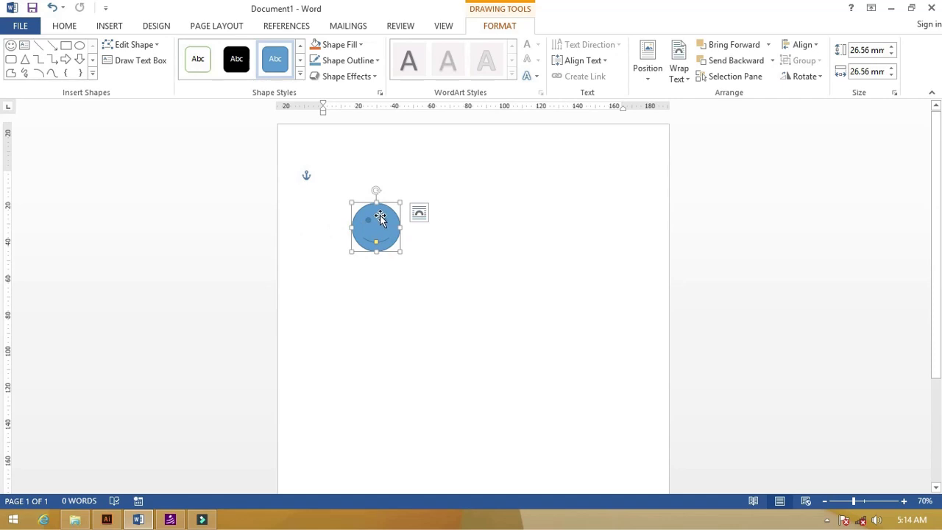
Copy the smiley shape and paste it into the document as a picture.
ctrl+scroll(380, 214, up, 10)
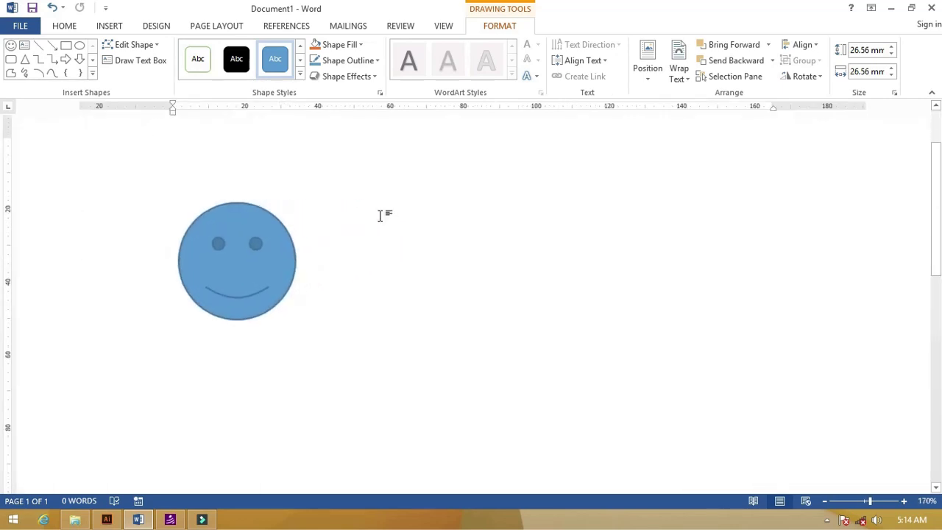
right_click(254, 230)
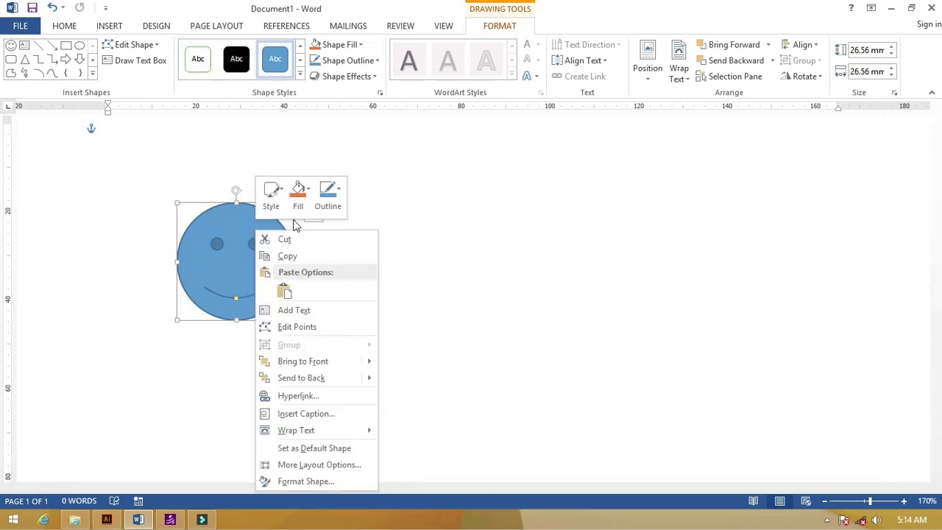
click(292, 265)
right_click(380, 245)
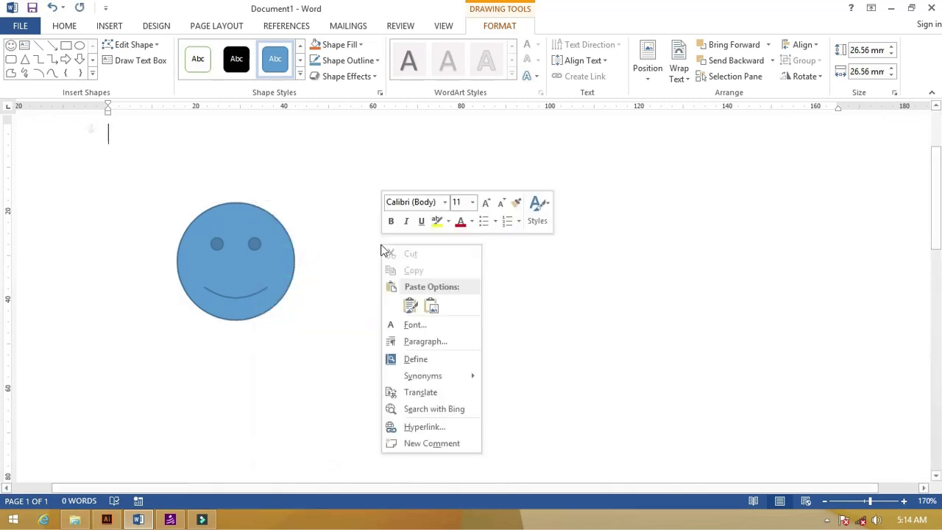
click(432, 308)
Set the pasted picture's text wrapping to In Front of Text and place it just to the right of the original smiley.
click(175, 155)
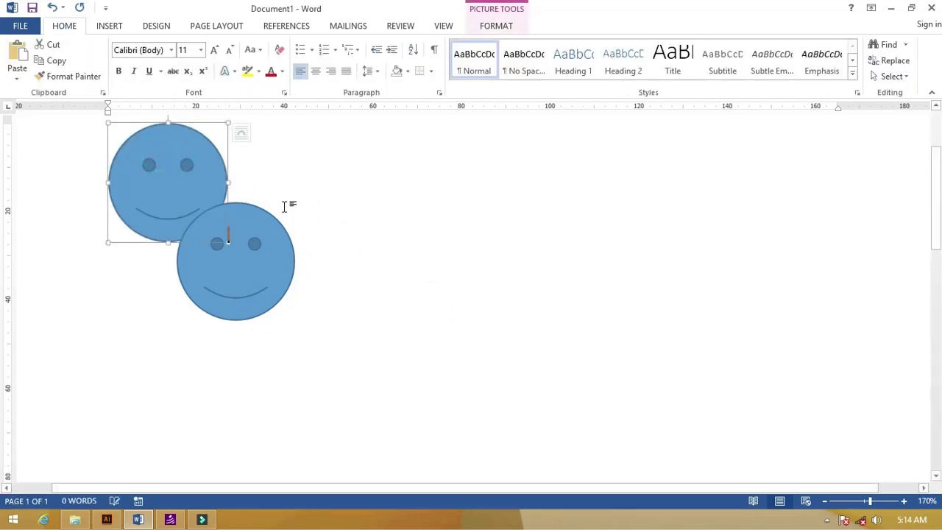
click(489, 25)
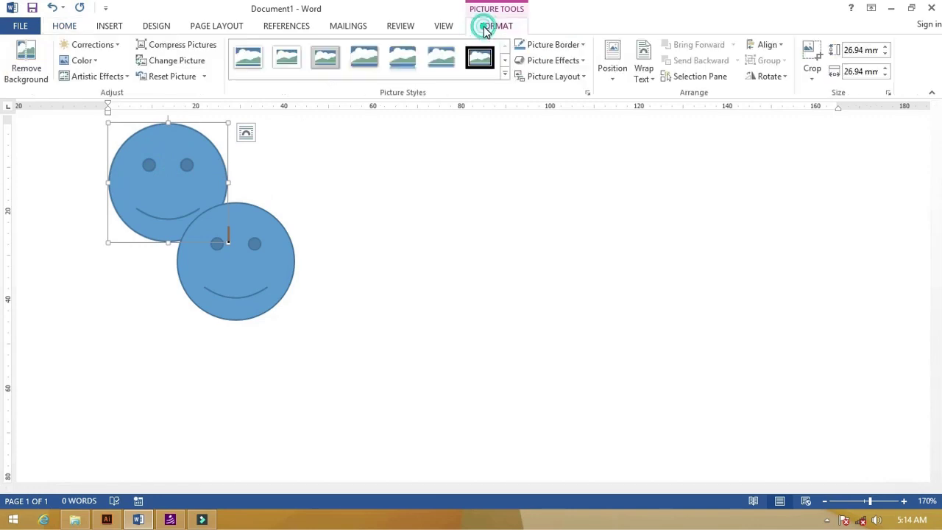
click(646, 81)
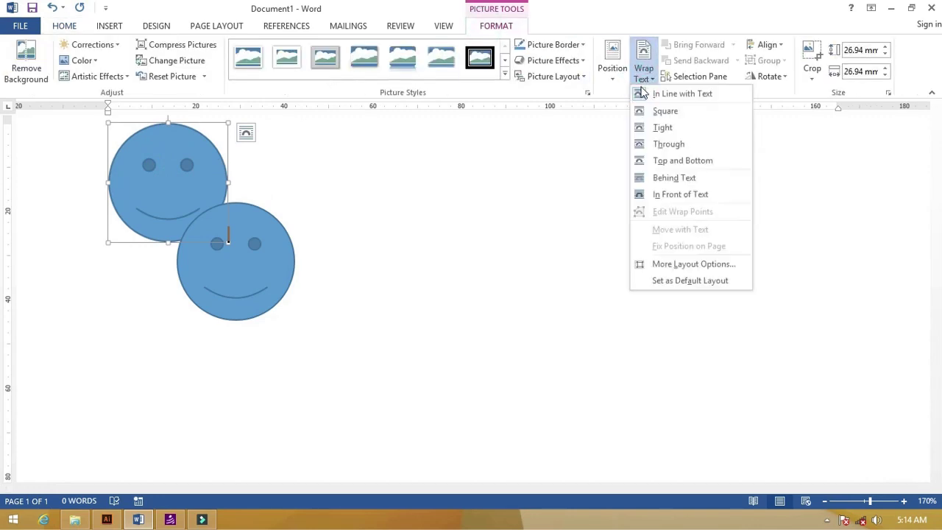
click(675, 194)
drag(184, 176, 391, 252)
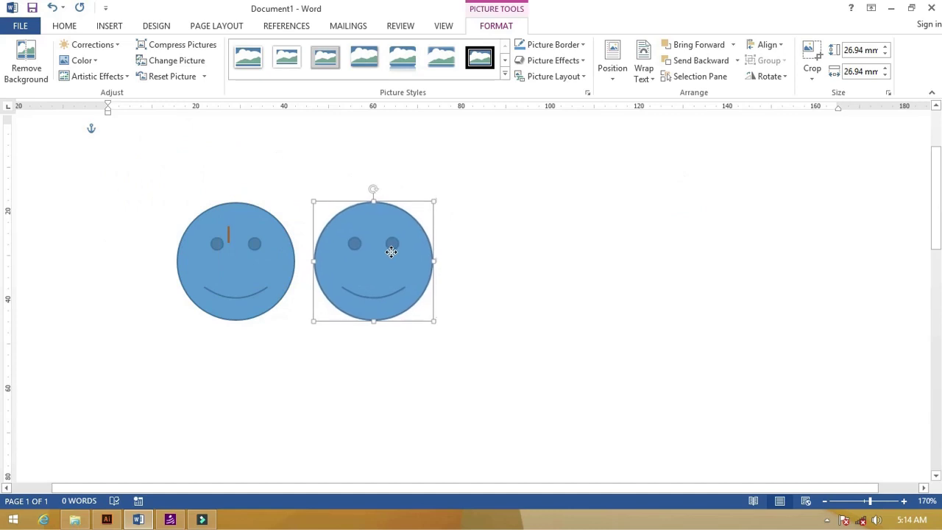
Compare the edge sharpness of the original smiley shape and its picture copy at 500% zoom.
click(302, 254)
scroll(296, 252, up, 20)
scroll(297, 250, up, 3)
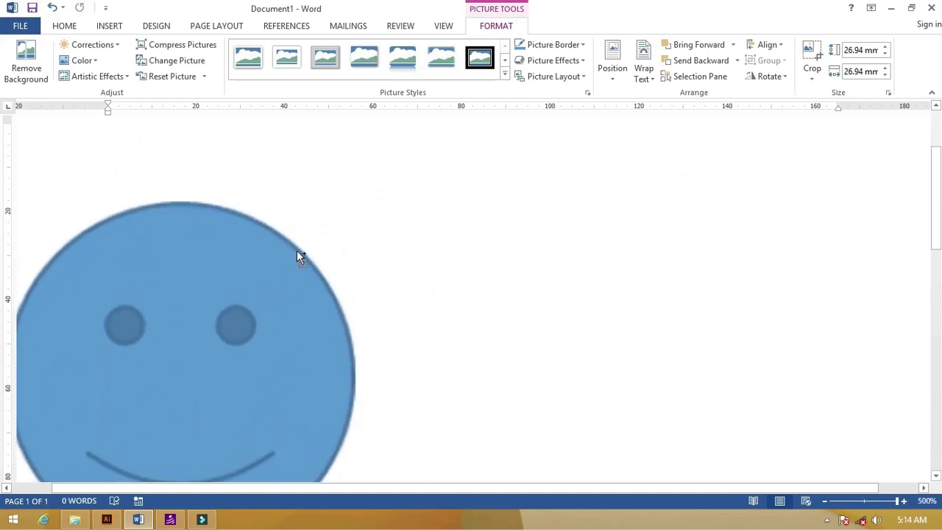
click(297, 250)
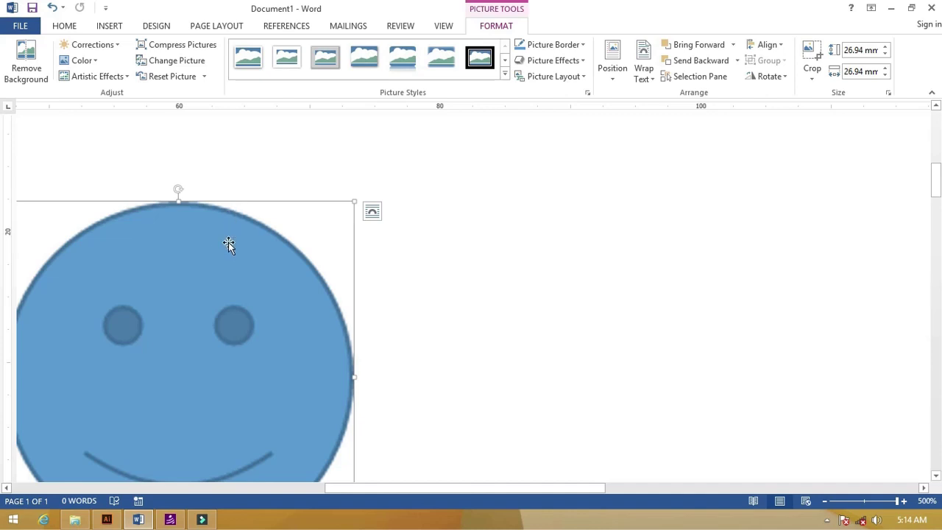
drag(436, 490, 309, 489)
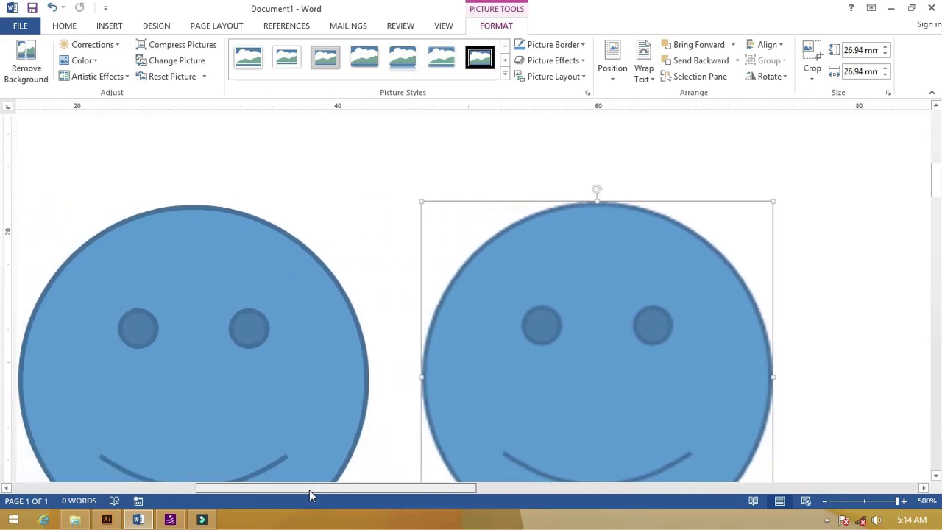
click(314, 337)
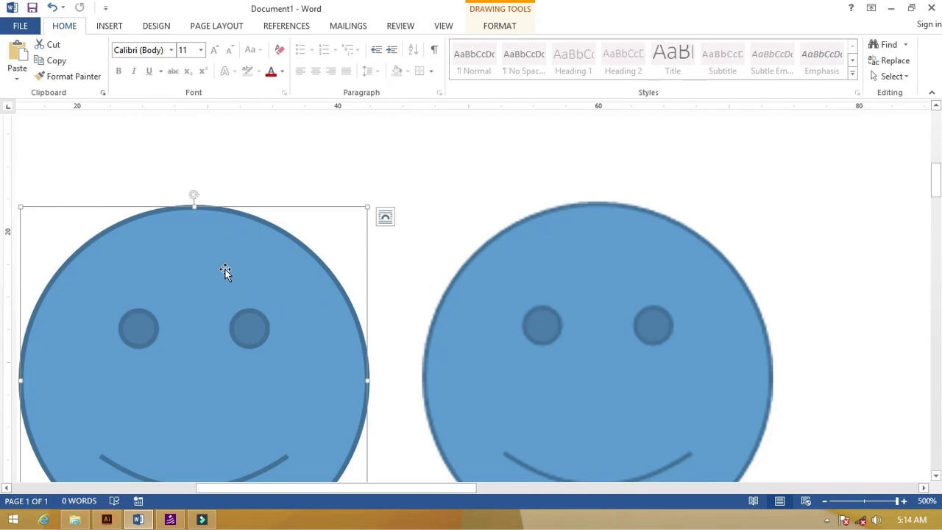
click(507, 312)
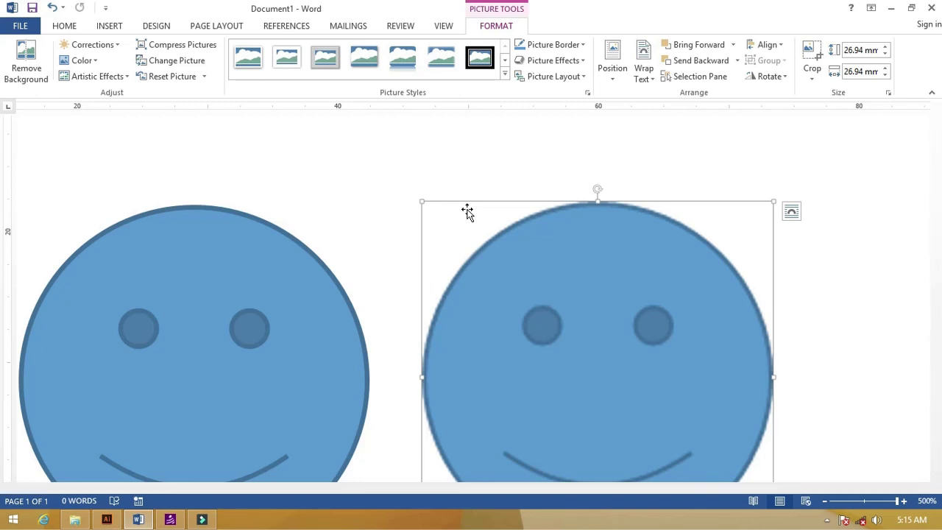
Delete the smiley shape and its picture copy together from the page.
click(403, 158)
scroll(403, 157, down, 9)
scroll(414, 184, down, 19)
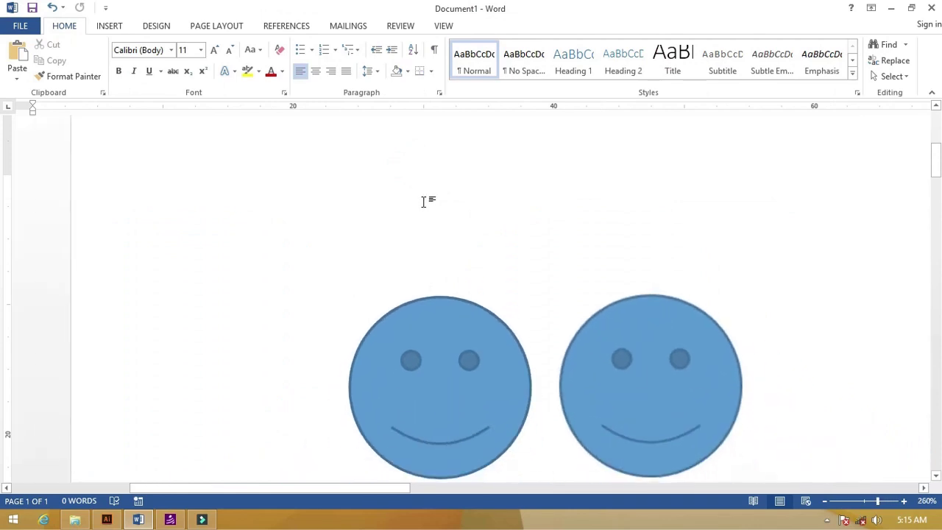
scroll(293, 298, down, 10)
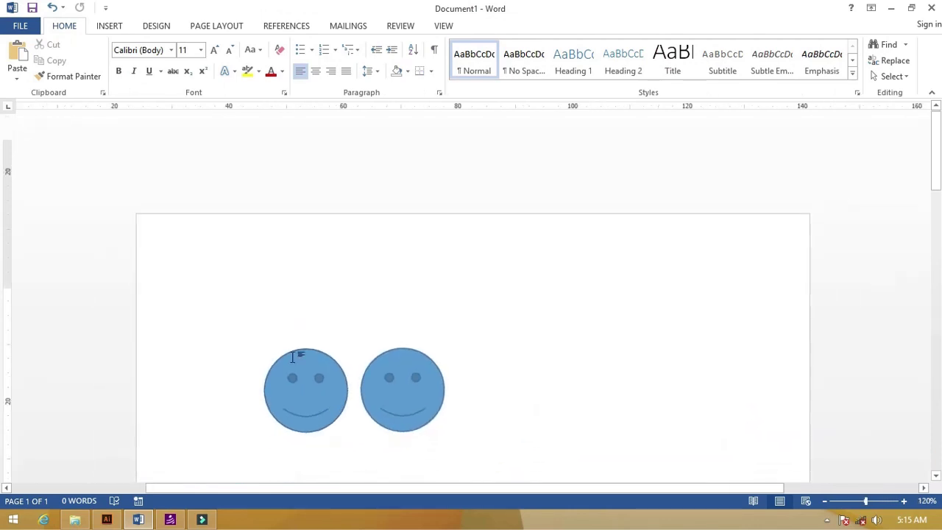
click(296, 305)
shift+click(395, 293)
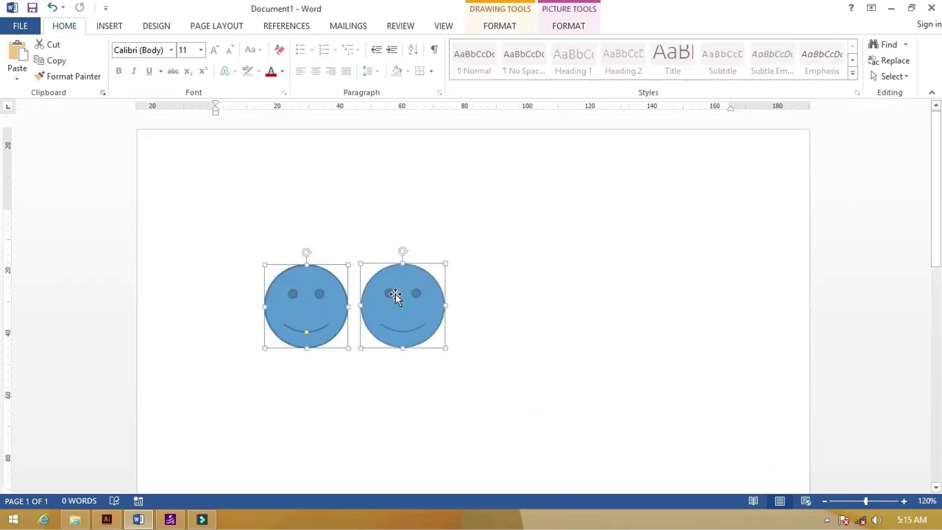
key(Delete)
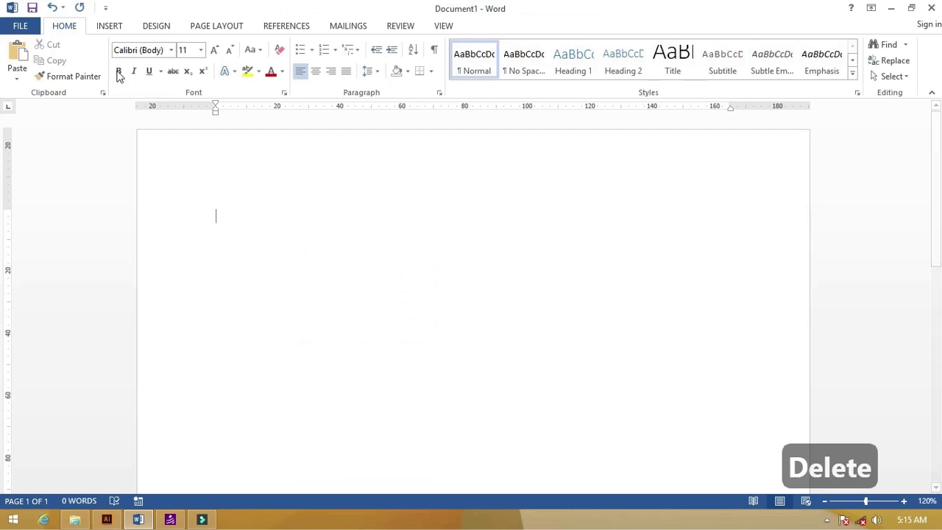
Open the Insert Picture dialog for the Pictures folder and move it over the middle of the page.
click(111, 26)
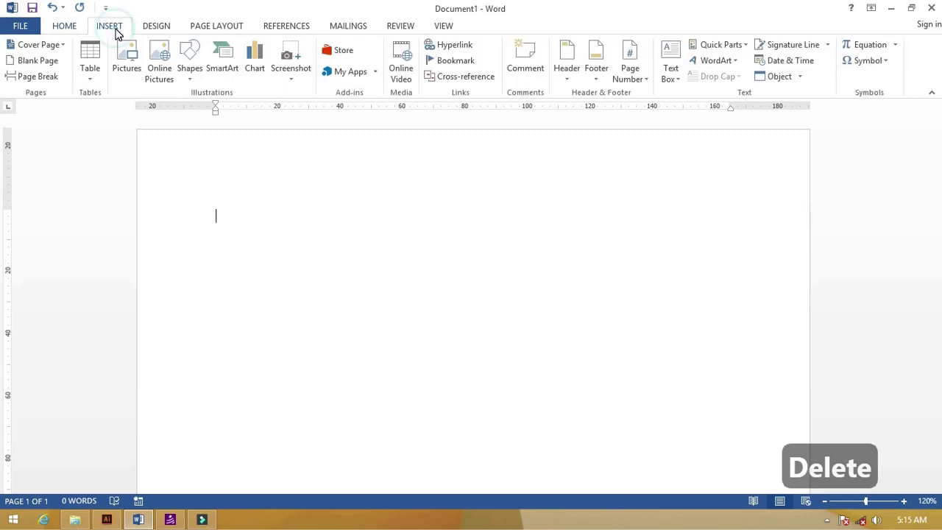
click(131, 65)
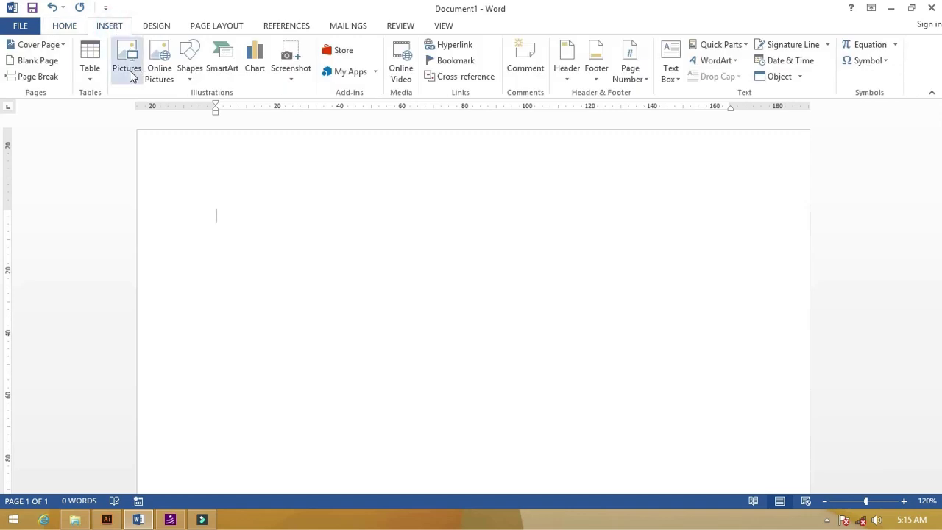
drag(267, 30, 318, 53)
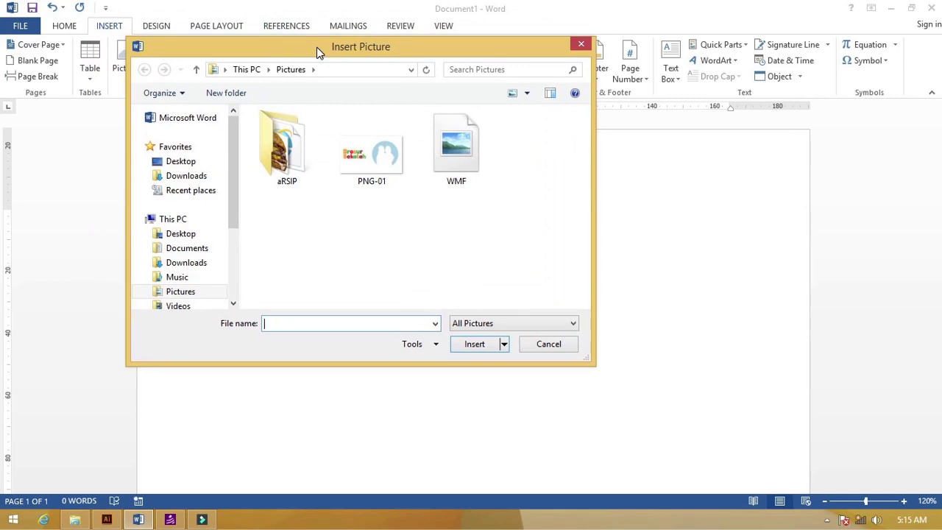
drag(319, 50, 381, 75)
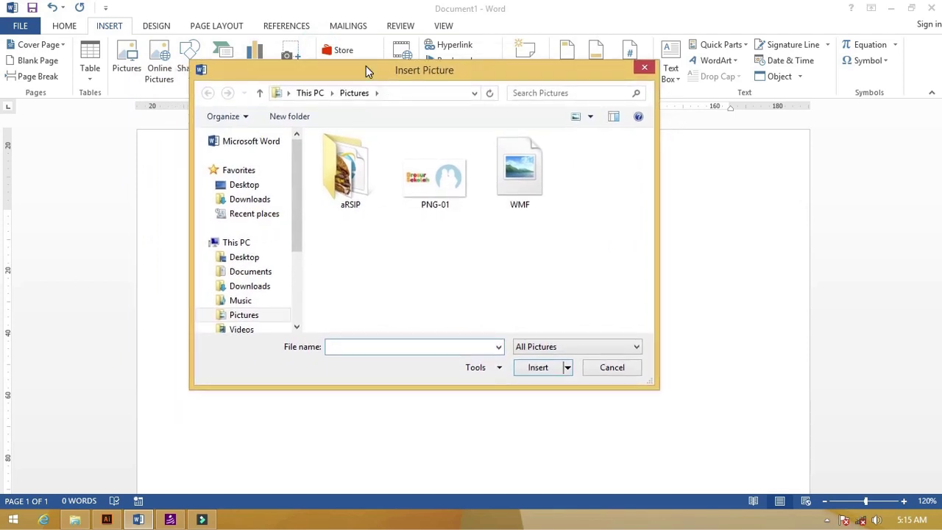
Examine the picture file formats that can be inserted and compare the folder's contents under All Files and All Pictures.
click(573, 347)
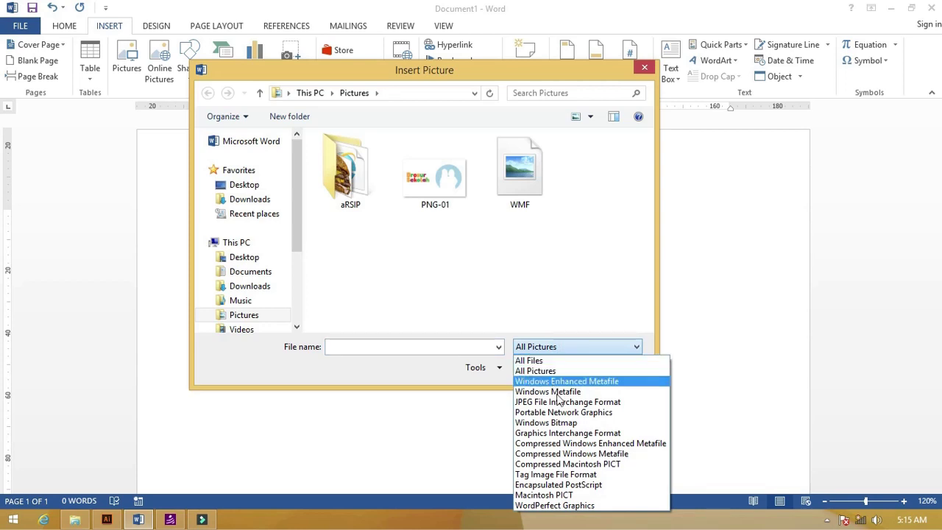
click(540, 360)
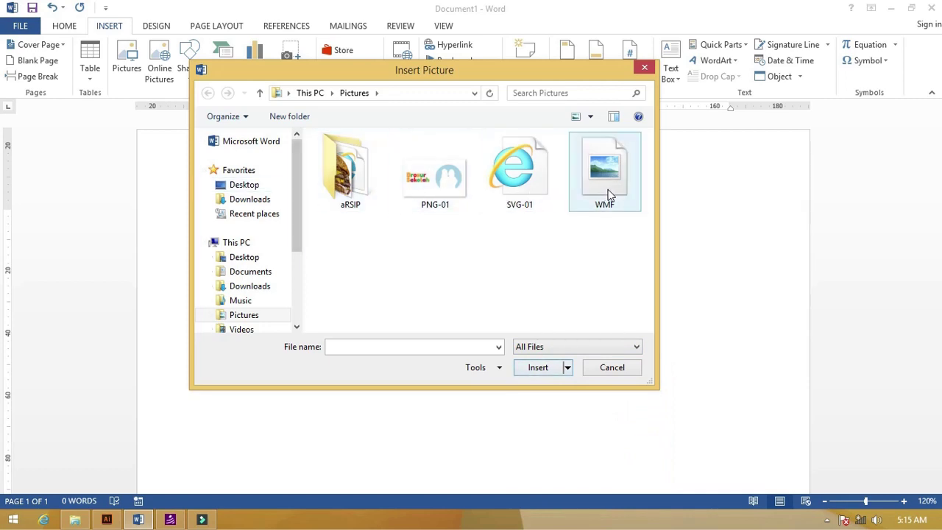
click(554, 346)
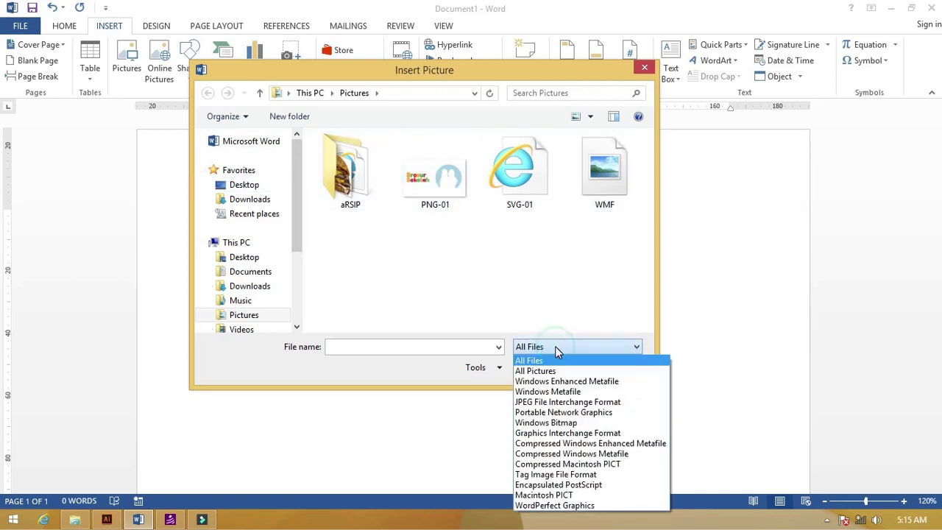
click(535, 371)
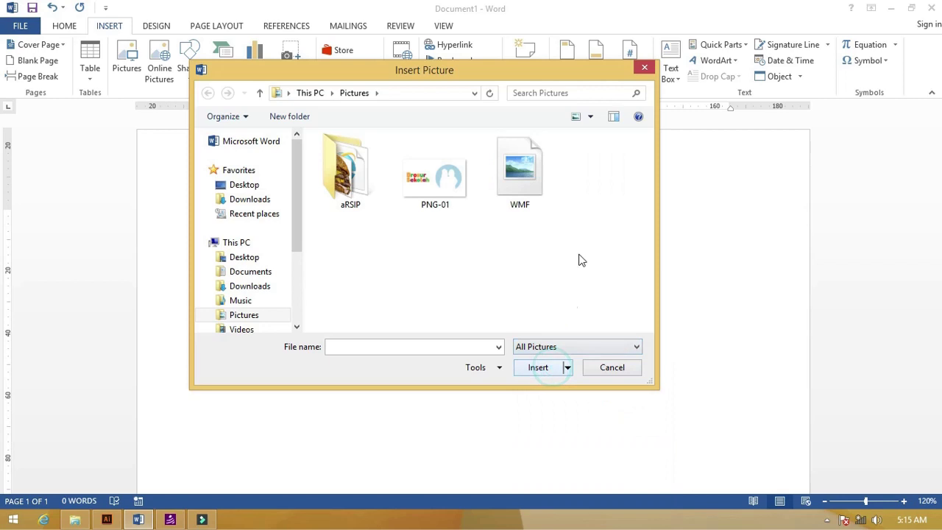
click(525, 348)
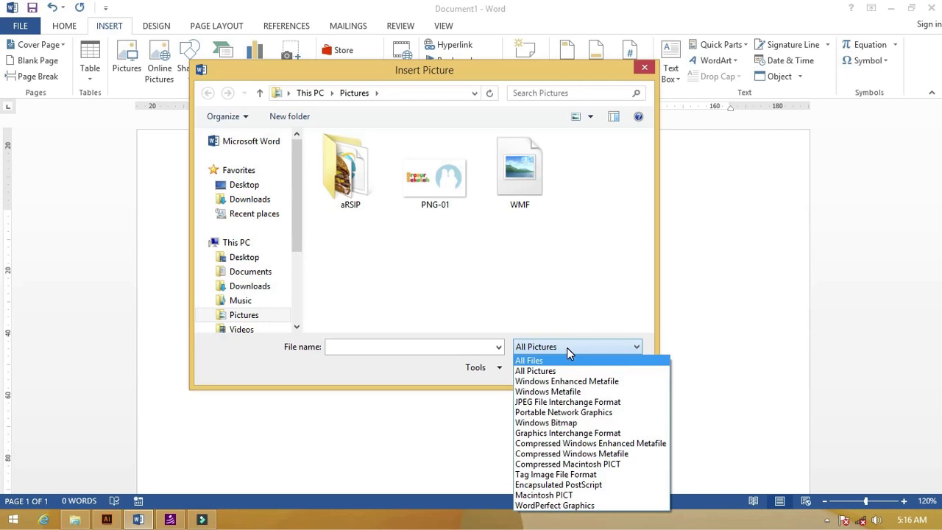
click(562, 258)
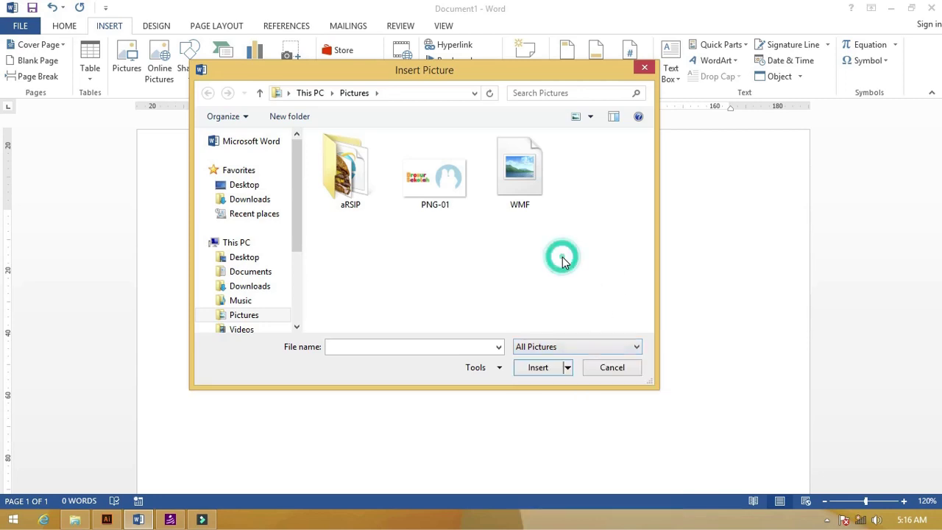
click(539, 350)
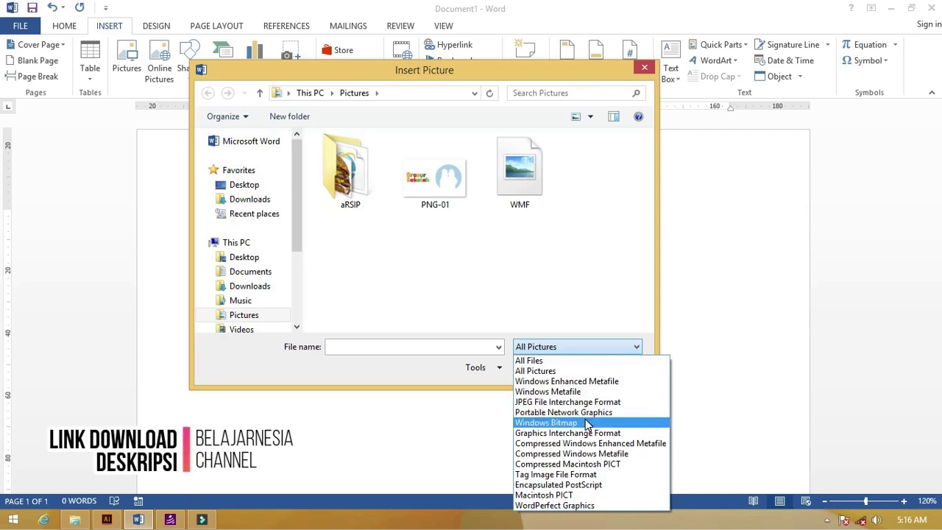
key(F10)
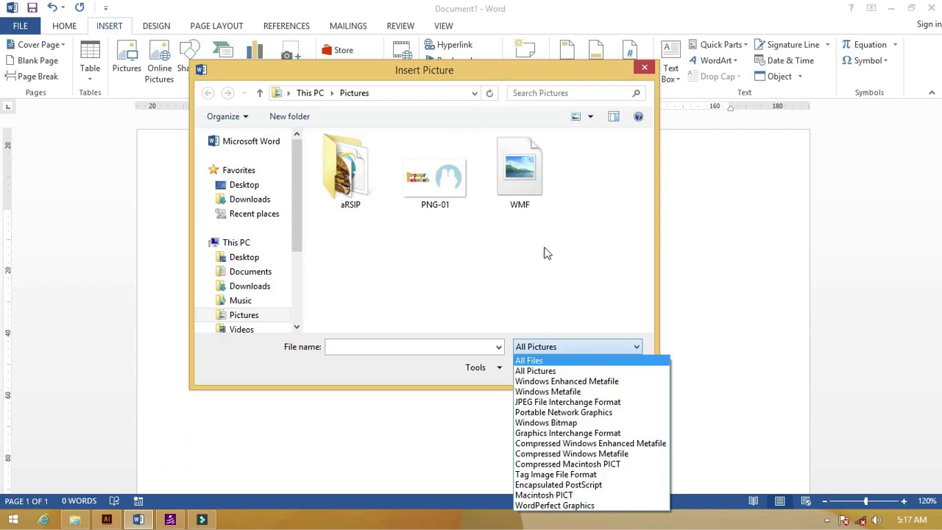
click(480, 73)
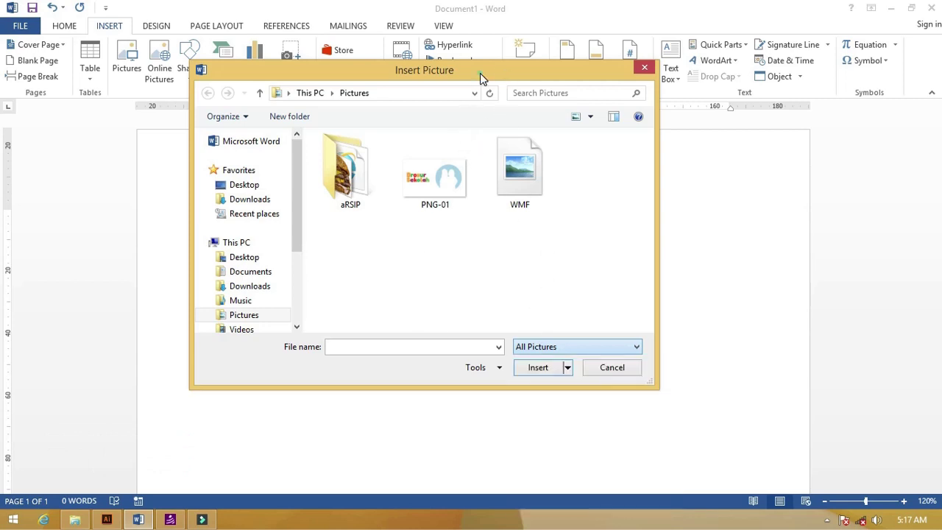
drag(479, 73, 505, 71)
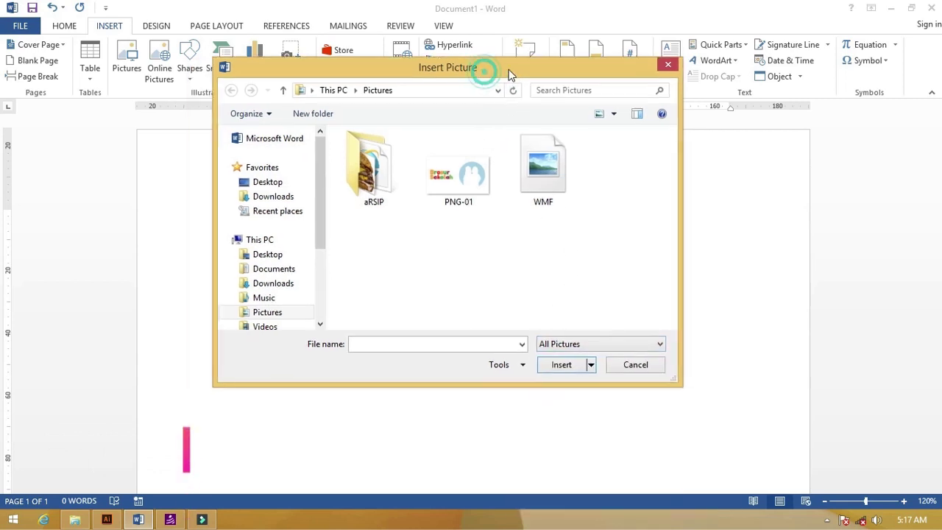
click(582, 344)
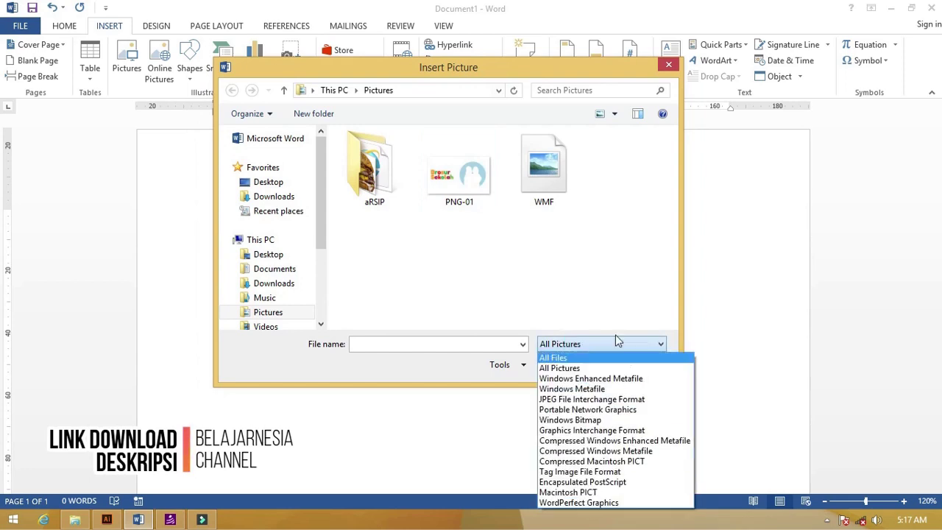
click(581, 369)
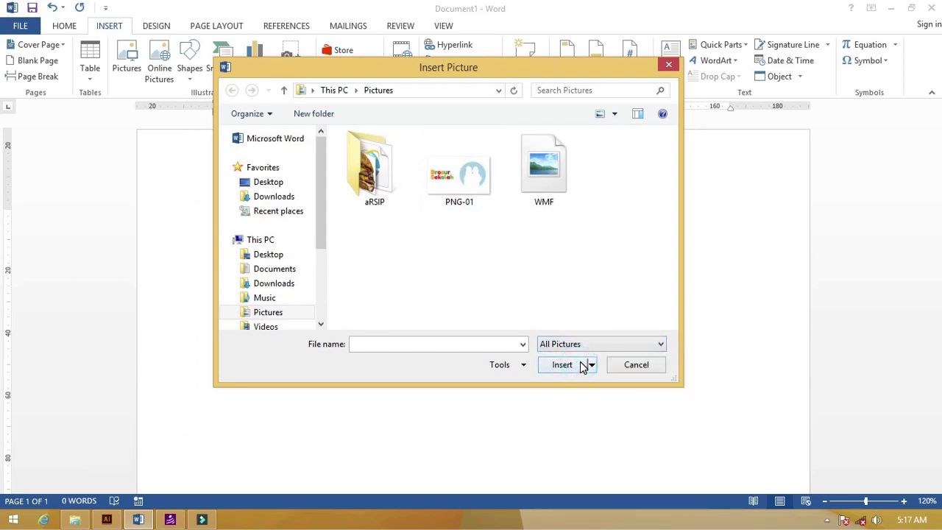
List the Pictures folder with All Files and insert the PNG-01 image into the document.
click(582, 344)
click(584, 355)
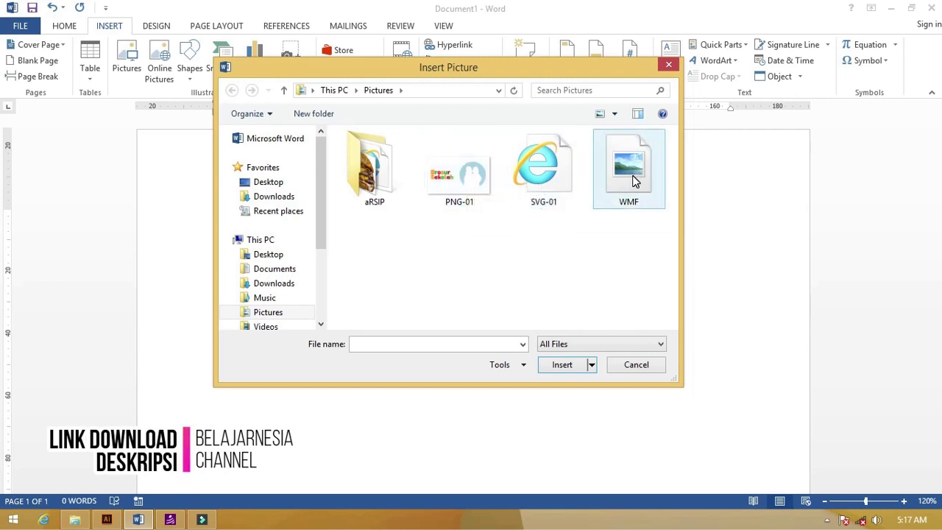
drag(508, 75, 484, 93)
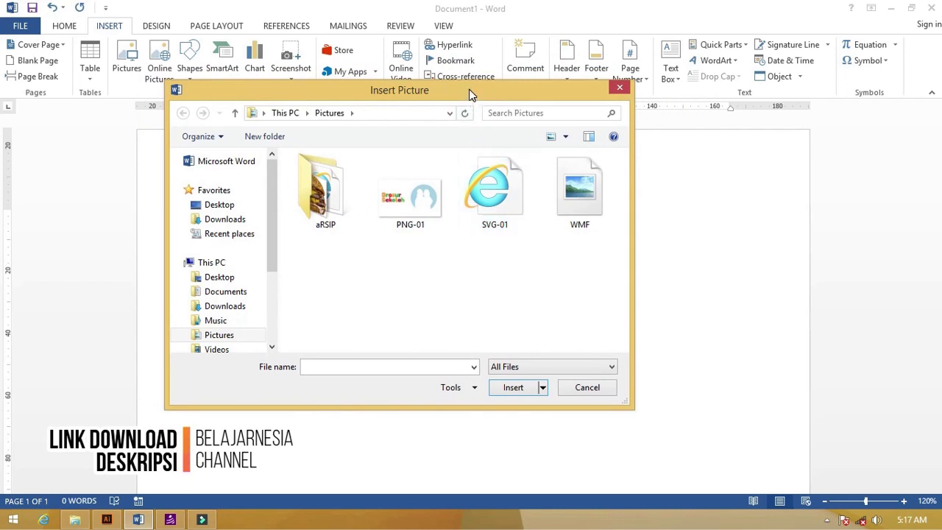
drag(471, 94, 491, 96)
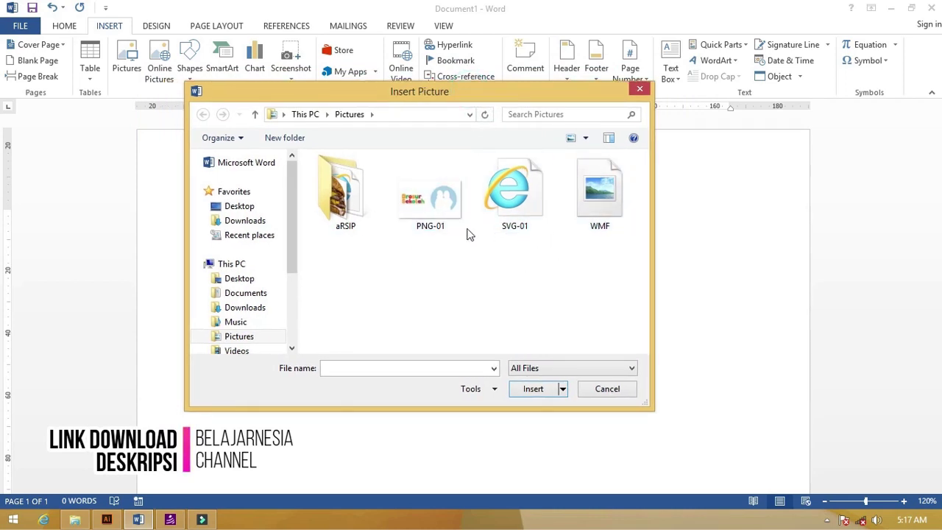
click(445, 205)
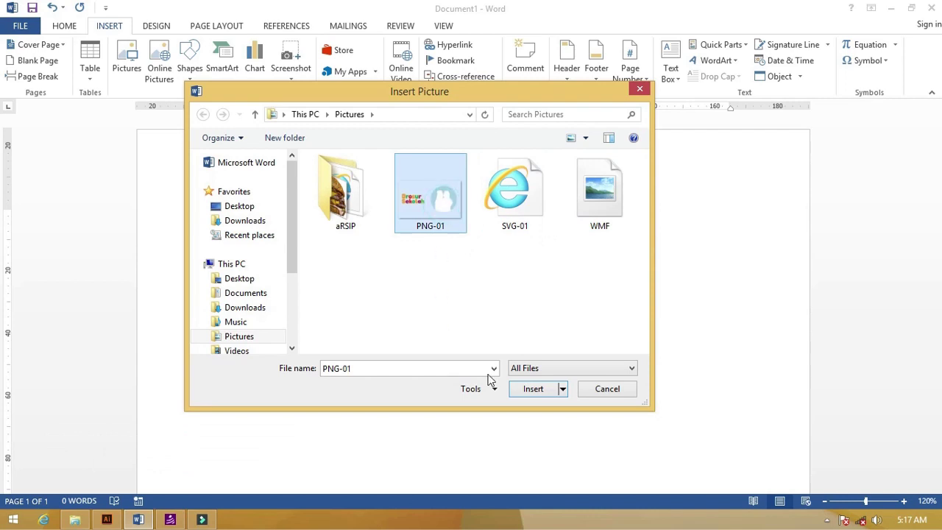
click(533, 389)
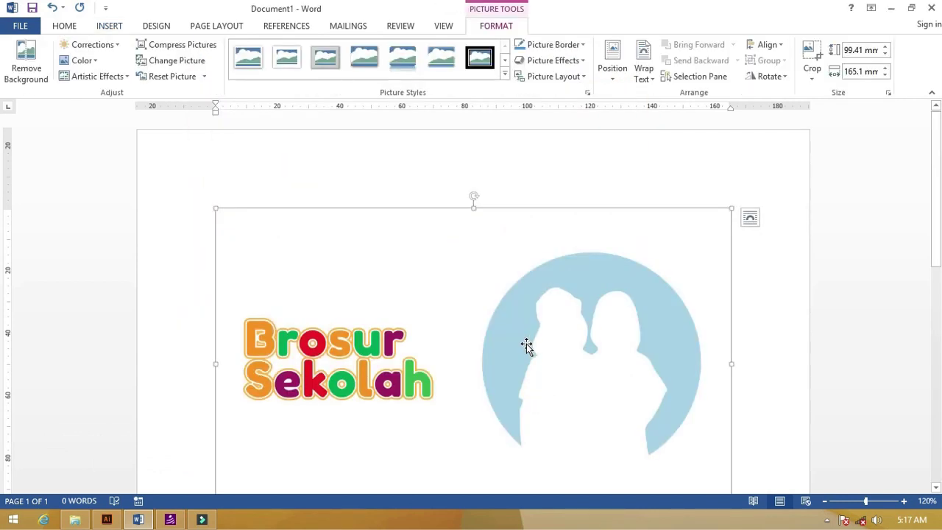
Examine the inserted PNG-01 picture at 500% zoom and return to 110% to see it whole.
ctrl+scroll(340, 361, up, 20)
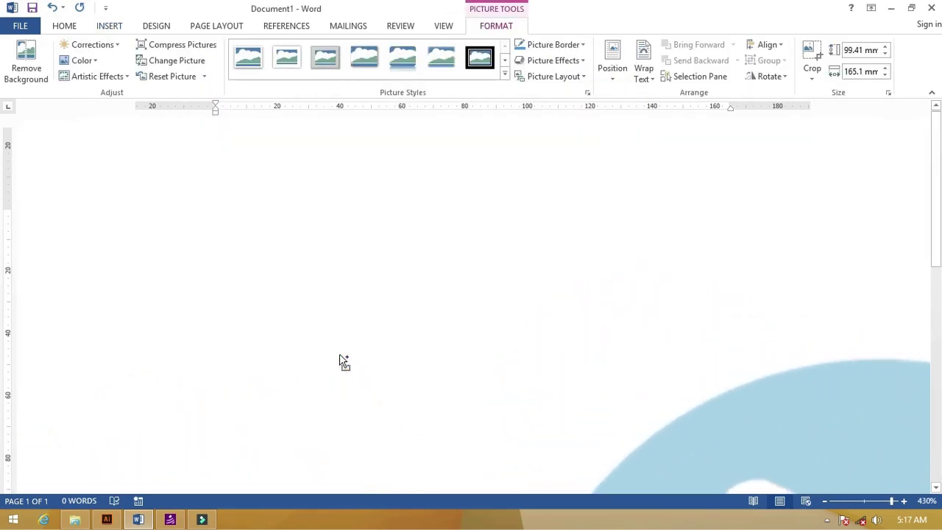
ctrl+scroll(485, 391, up, 7)
scroll(488, 388, down, 10)
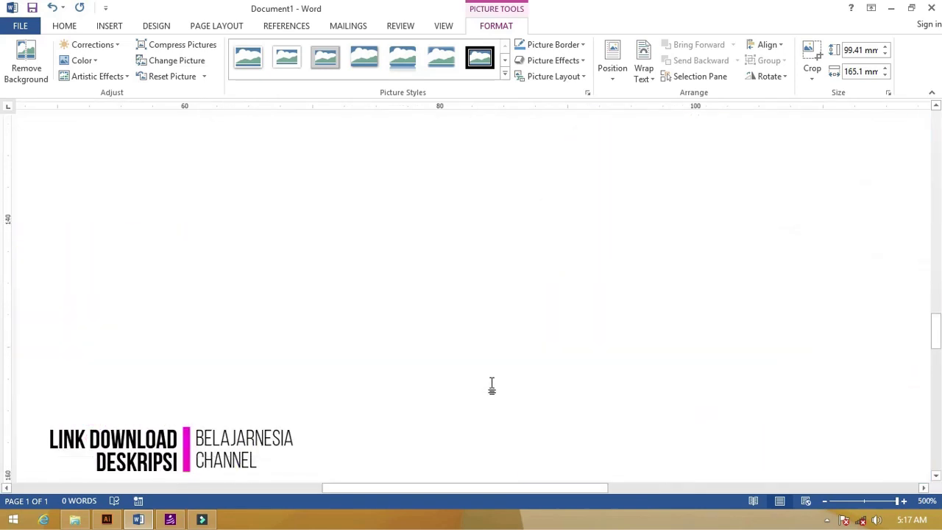
scroll(491, 386, up, 10)
ctrl+scroll(515, 383, down, 12)
ctrl+scroll(515, 382, down, 20)
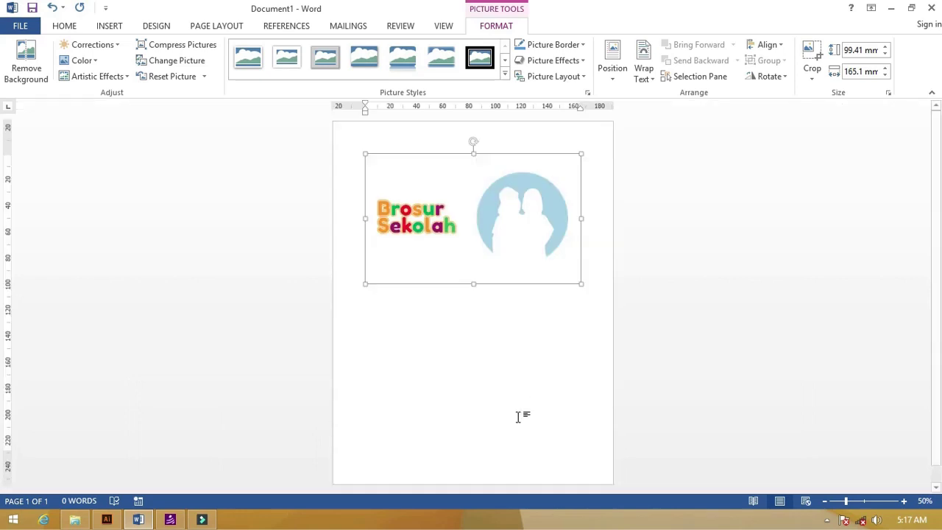
ctrl+scroll(505, 236, up, 3)
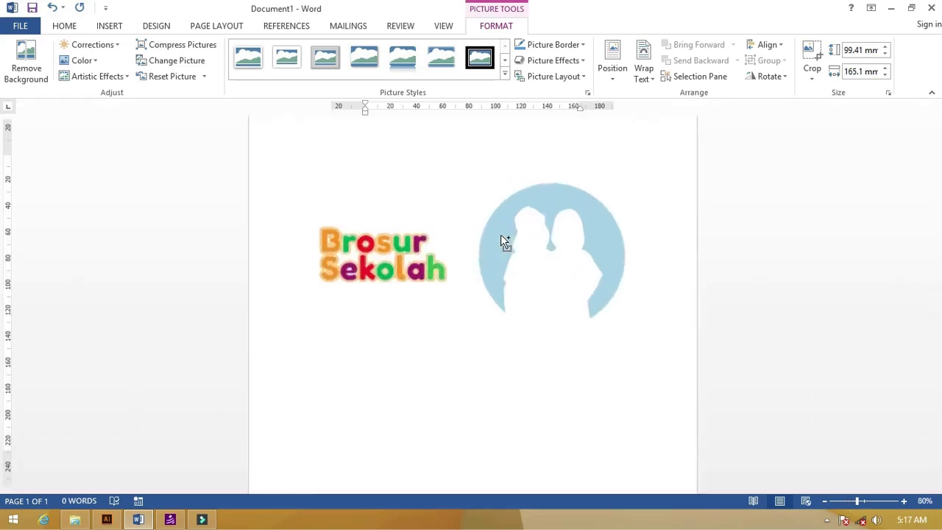
ctrl+scroll(503, 239, up, 3)
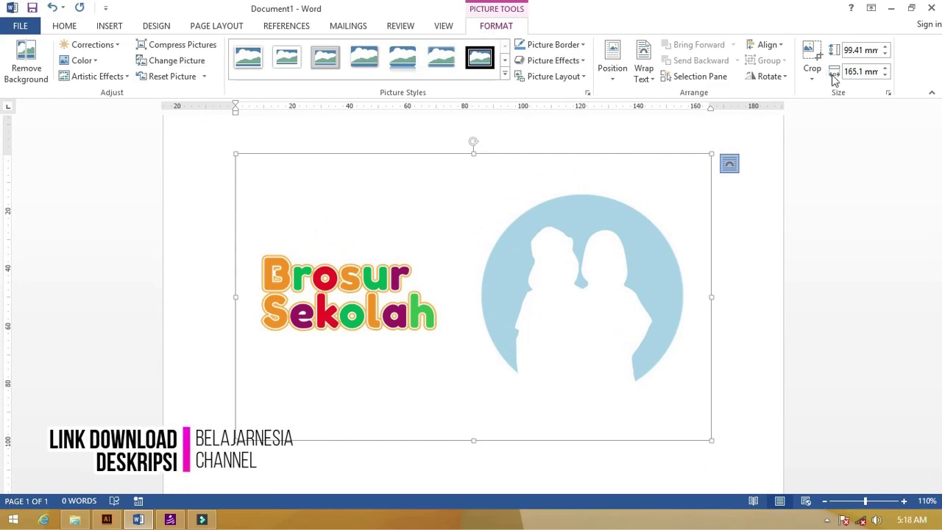
Try cropping the picture from its upper-right corner to about 82.6 mm high by 109.3 mm wide, and undo the crop.
click(811, 53)
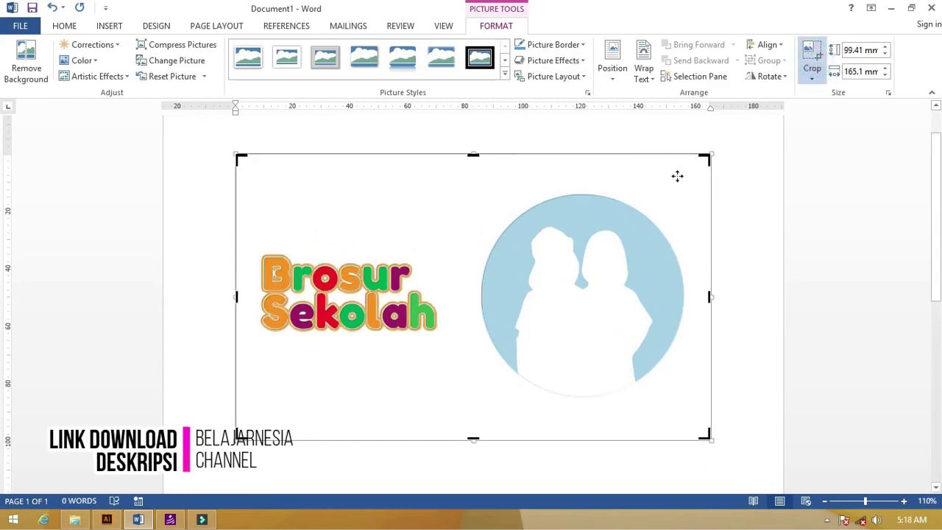
drag(704, 159, 546, 206)
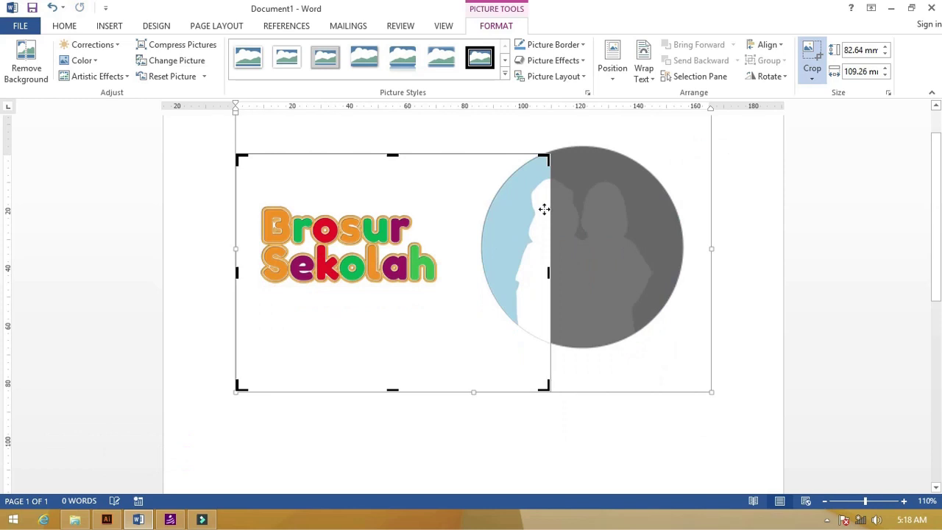
key(ctrl+z)
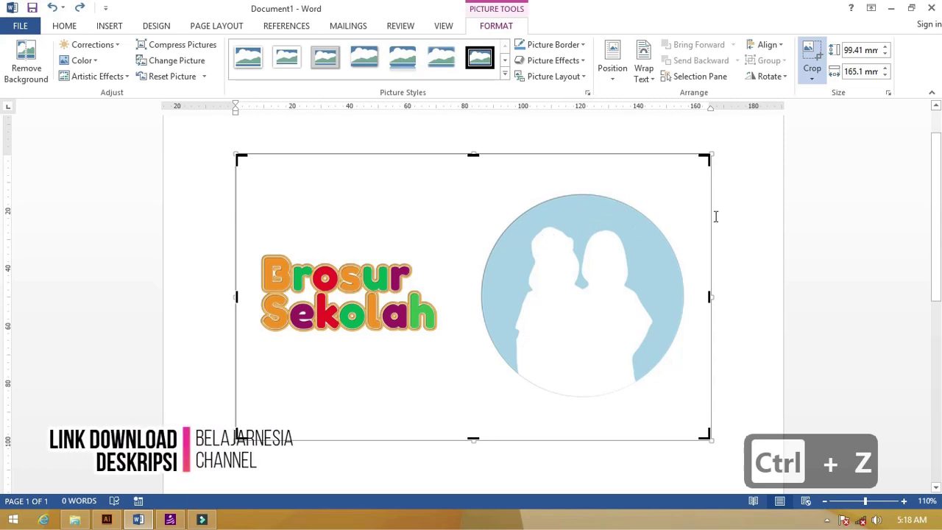
click(751, 204)
click(471, 279)
Inspect the edges of the Brosur Sekolah lettering and the blue circle's silhouettes at 500% zoom.
ctrl+scroll(328, 289, up, 8)
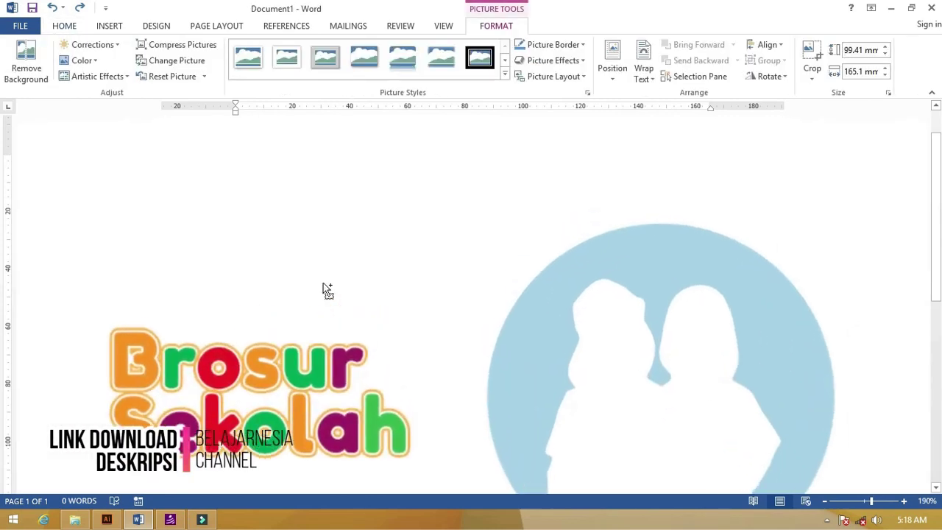
ctrl+scroll(327, 289, up, 16)
ctrl+scroll(269, 279, up, 5)
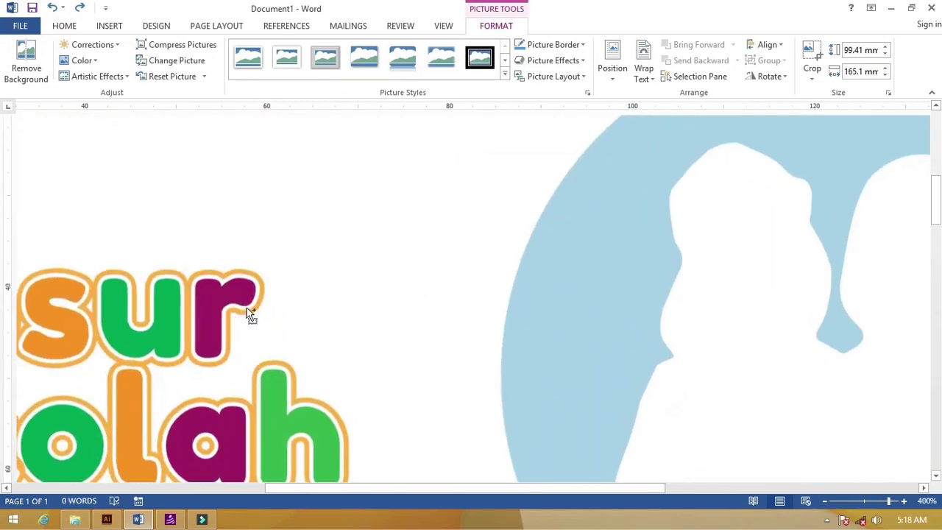
ctrl+scroll(243, 316, up, 10)
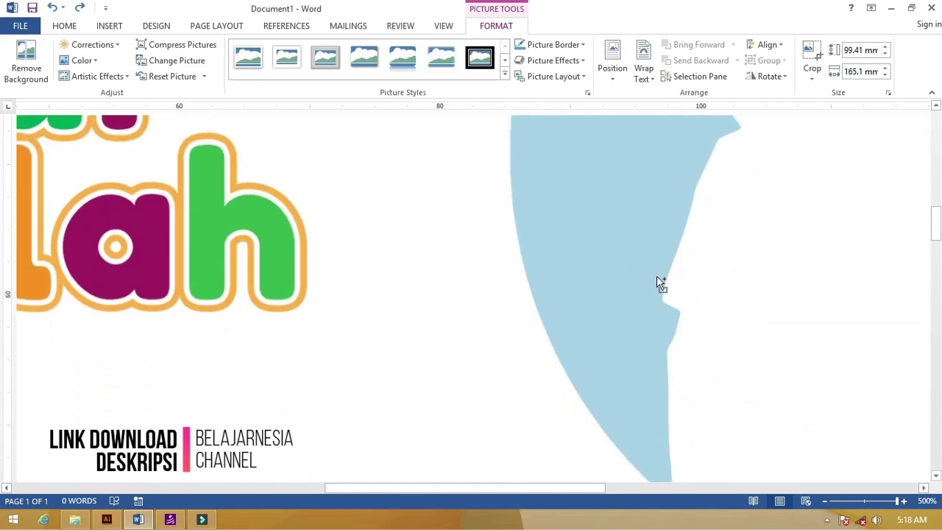
ctrl+scroll(618, 264, down, 20)
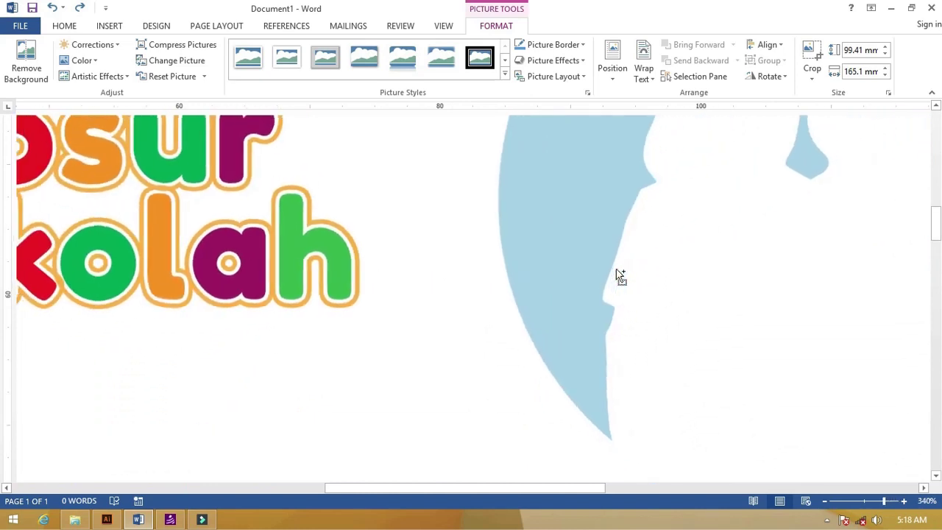
ctrl+scroll(608, 284, down, 10)
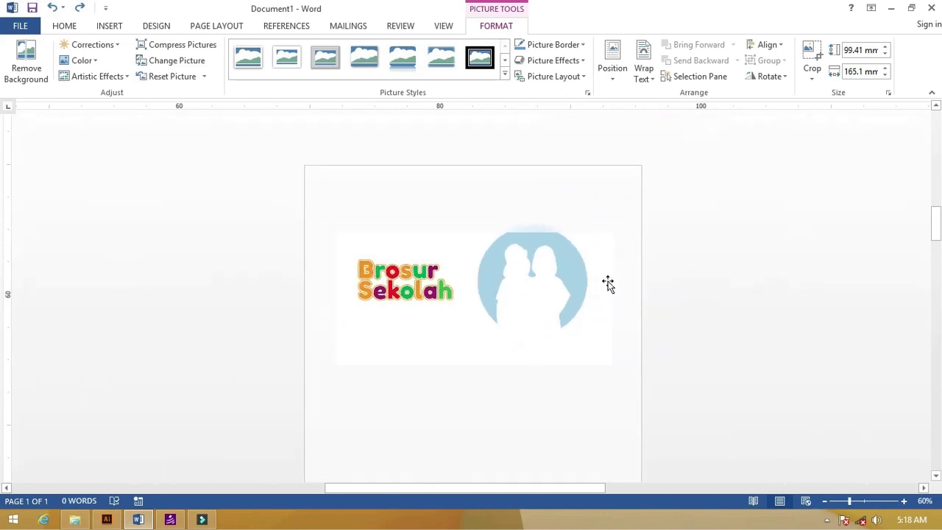
Switch to the Pictures folder in File Explorer and open PNG-01 in Paint.
click(87, 521)
click(167, 125)
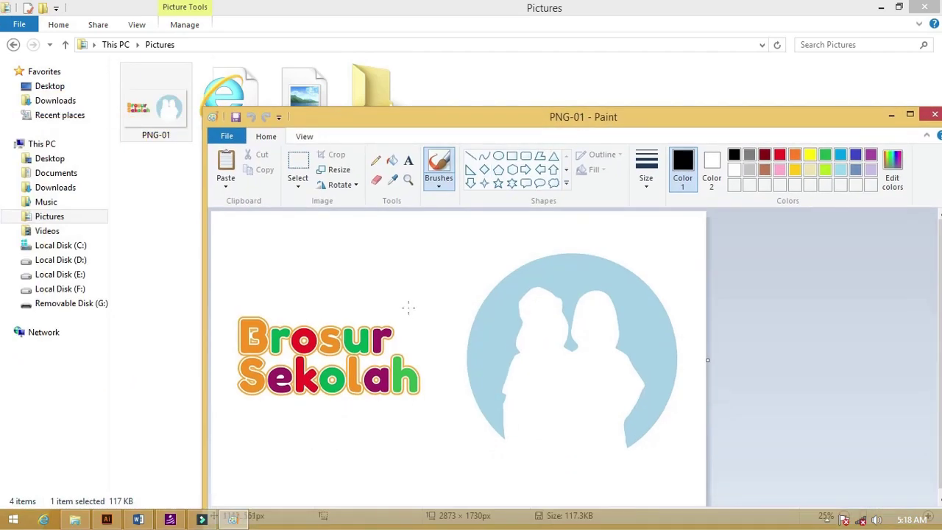
Examine the edges of the letter B in PNG-01 at 300% zoom, close Paint and switch back to Word.
scroll(377, 336, up, 5)
scroll(398, 338, down, 2)
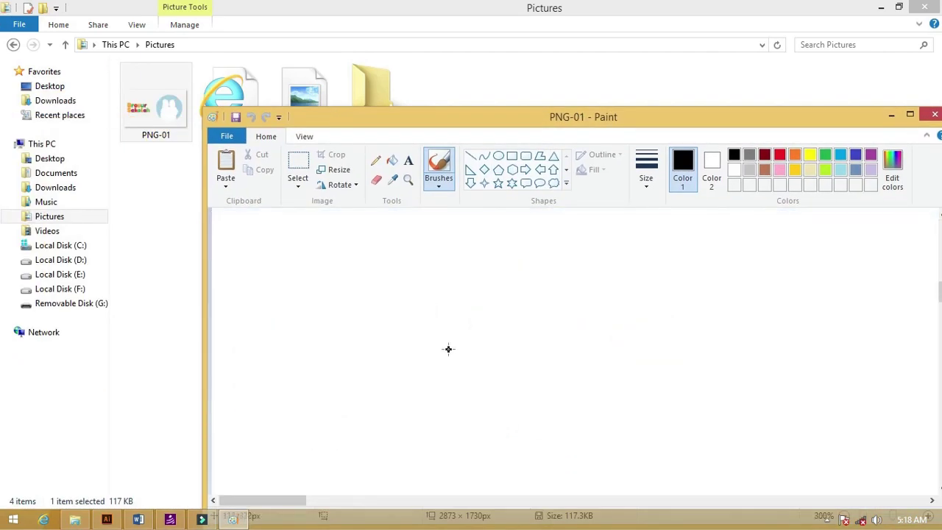
scroll(452, 350, down, 3)
scroll(637, 328, up, 1)
scroll(640, 316, down, 2)
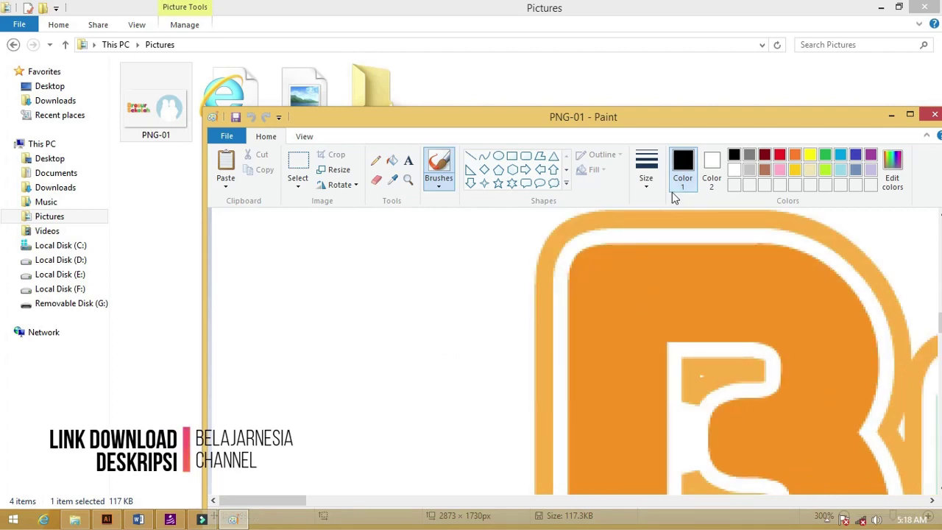
mouse_move(634, 117)
mouse_down()
mouse_move(627, 89)
mouse_move(593, 61)
mouse_up()
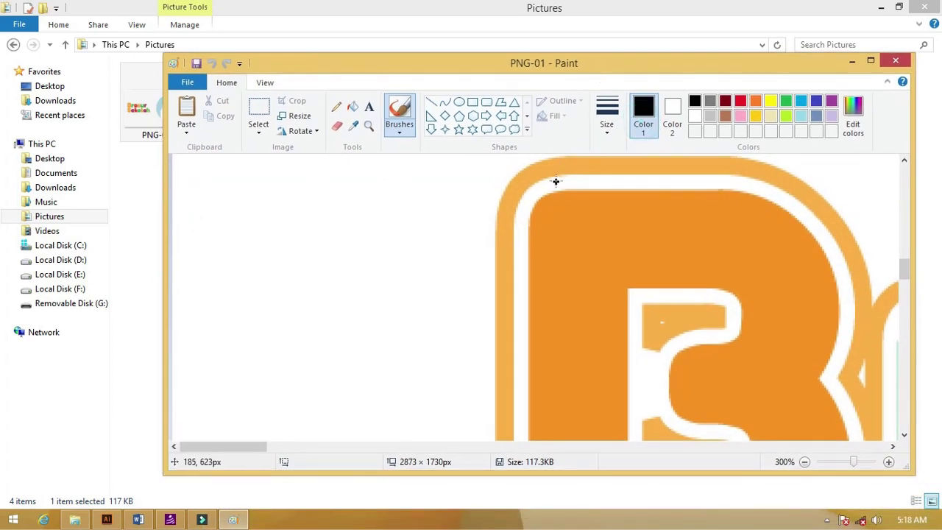
click(896, 62)
key(alt+Tab)
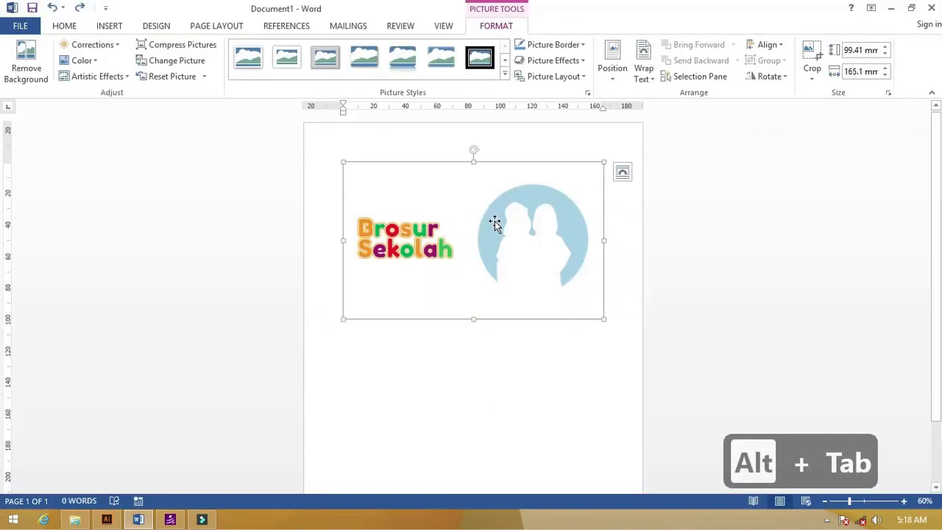
Add a page break before the PNG picture and place the cursor at the top of the blank first page.
click(535, 385)
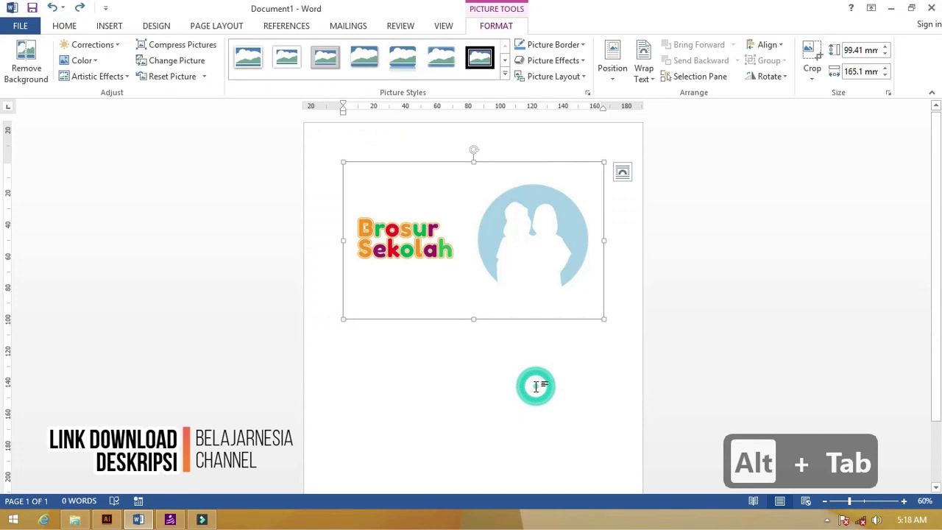
key(ctrl+Return)
scroll(536, 387, up, 6)
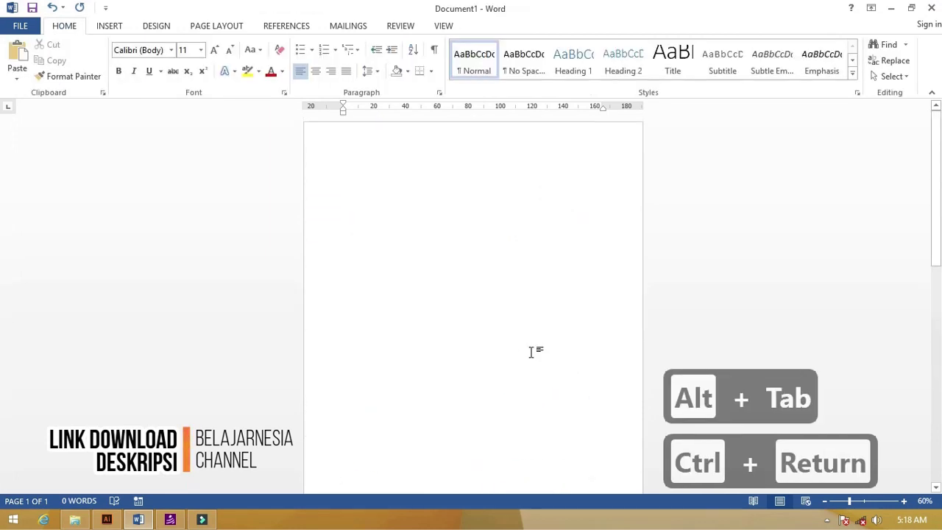
click(440, 192)
Try to insert SVG-01 from the Pictures folder with All Files shown, and delete the inserted object.
click(121, 31)
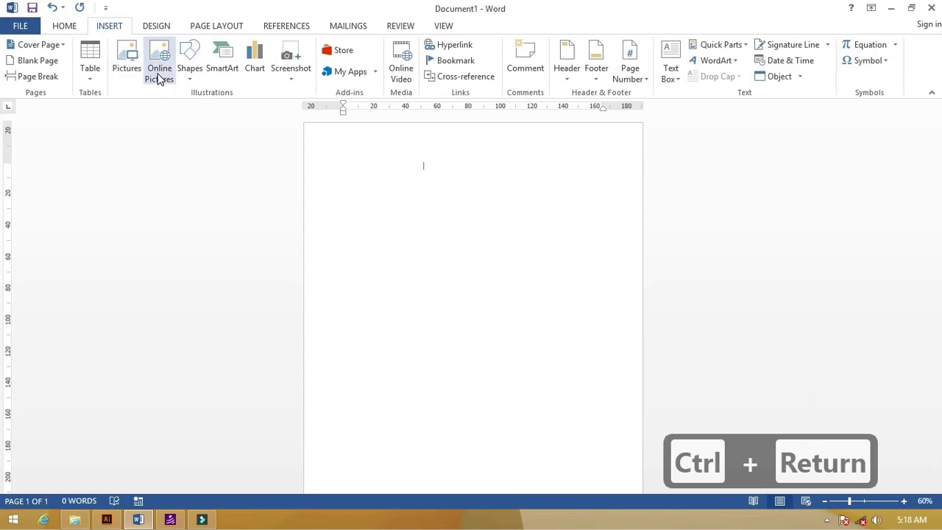
click(130, 65)
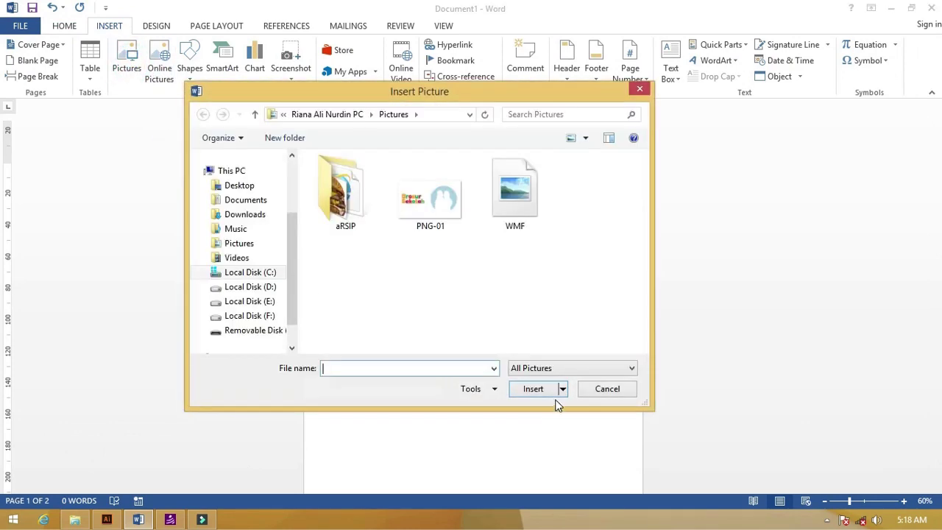
click(581, 373)
click(521, 209)
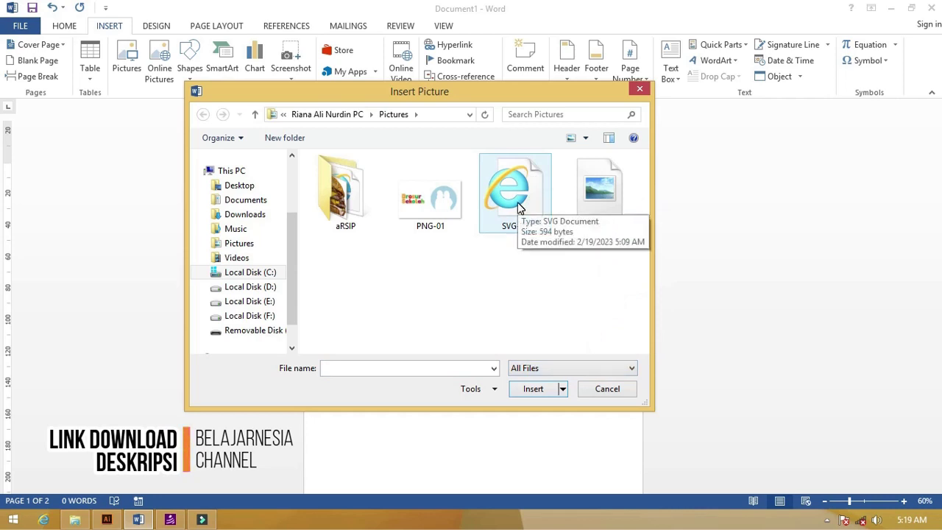
click(519, 208)
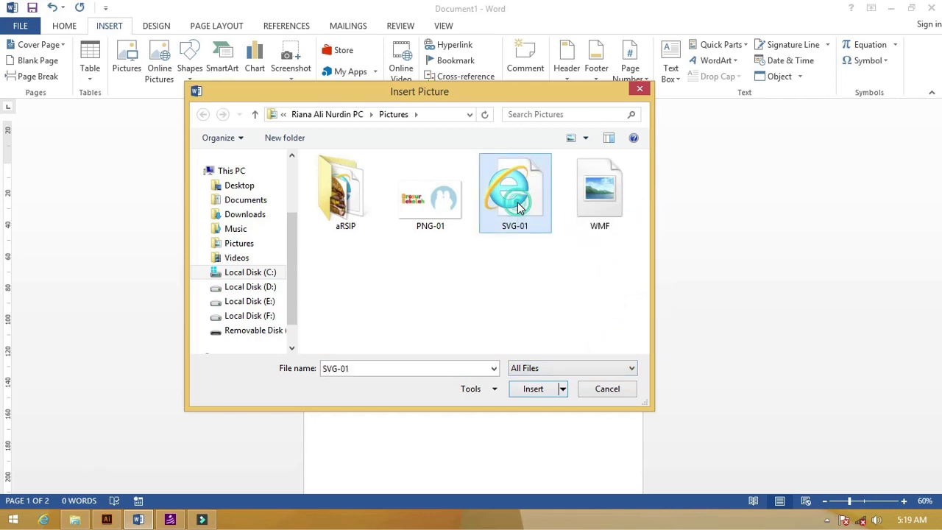
click(534, 391)
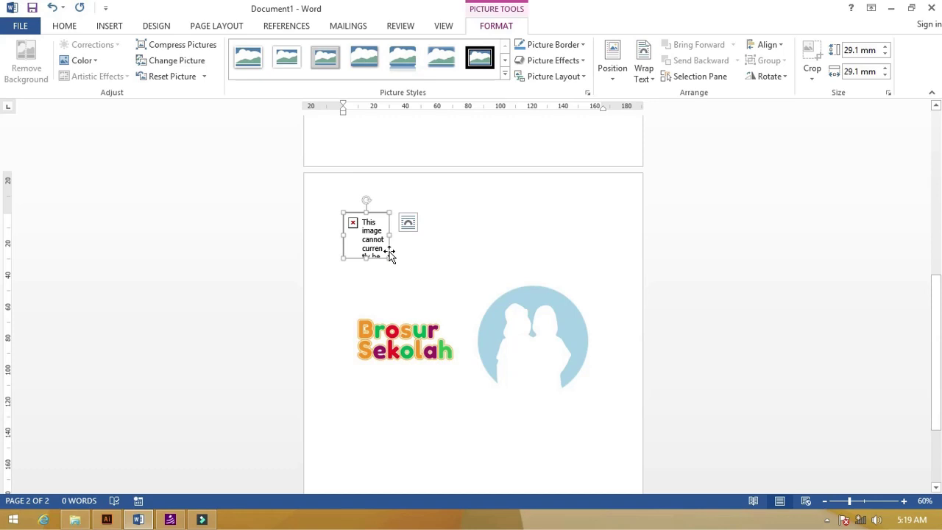
key(Delete)
Insert the WMF picture from the Pictures folder above the PNG picture.
click(108, 26)
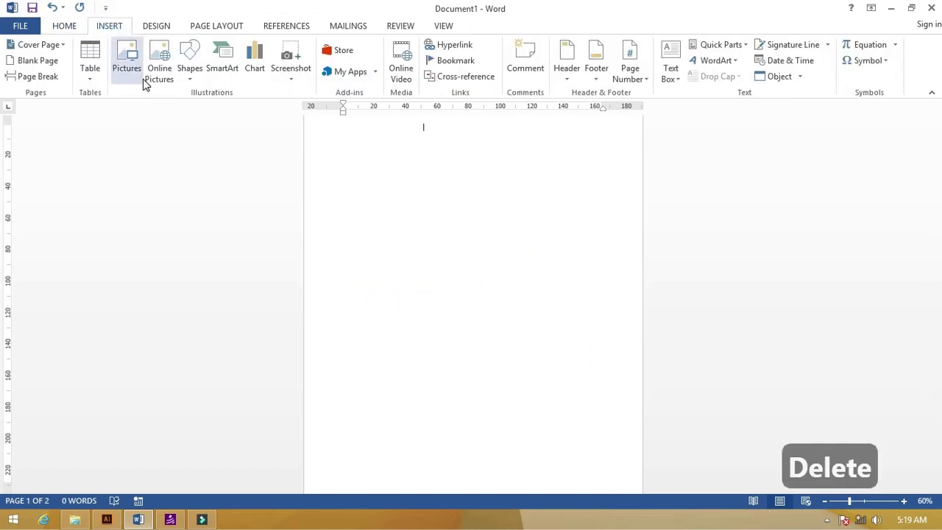
click(126, 66)
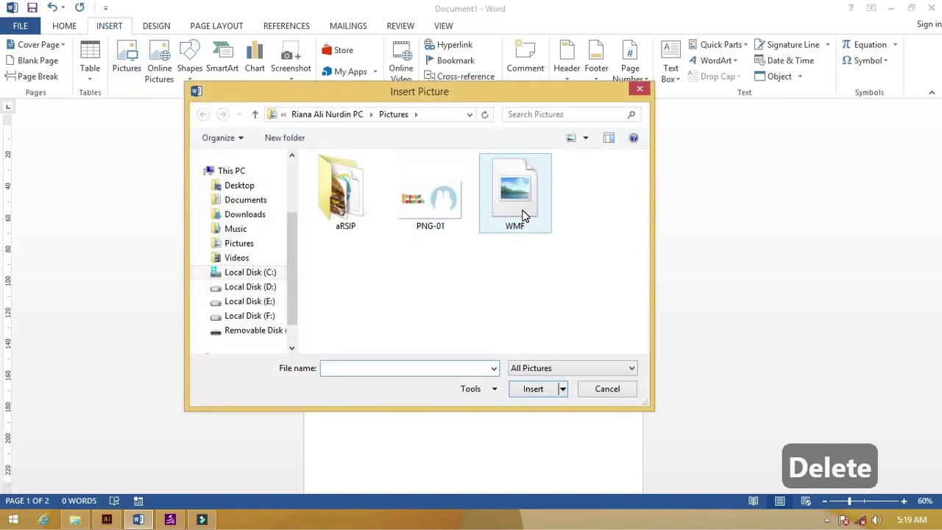
click(523, 212)
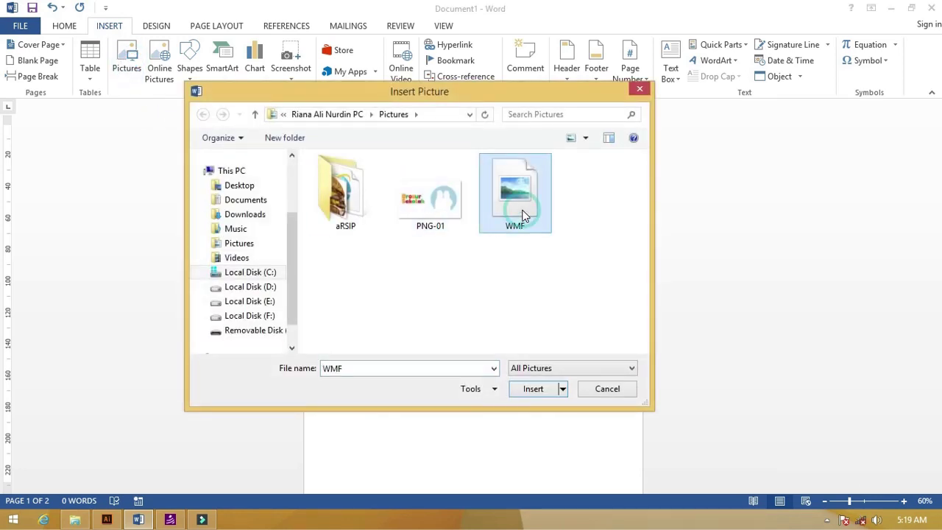
click(533, 389)
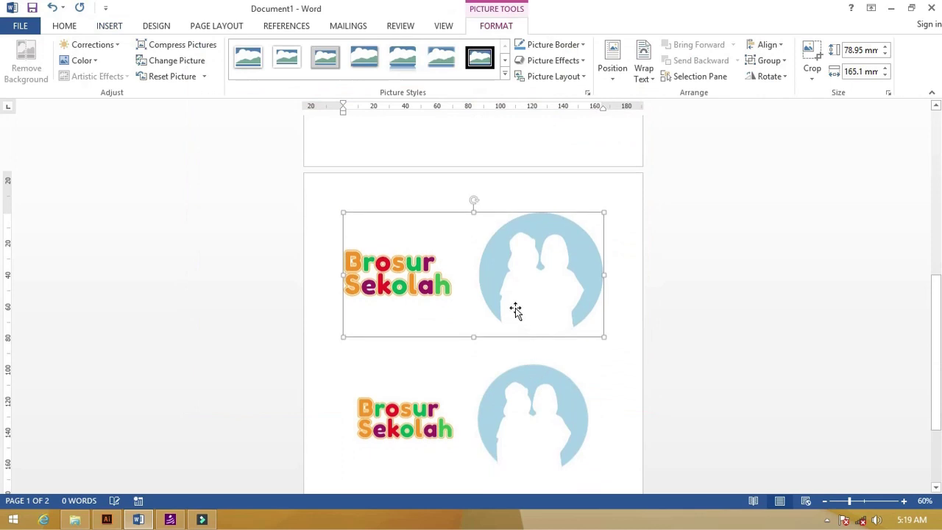
Compare the sharpness of the WMF picture and the PNG picture below it at 100% zoom.
scroll(509, 290, down, 3)
scroll(479, 387, up, 7)
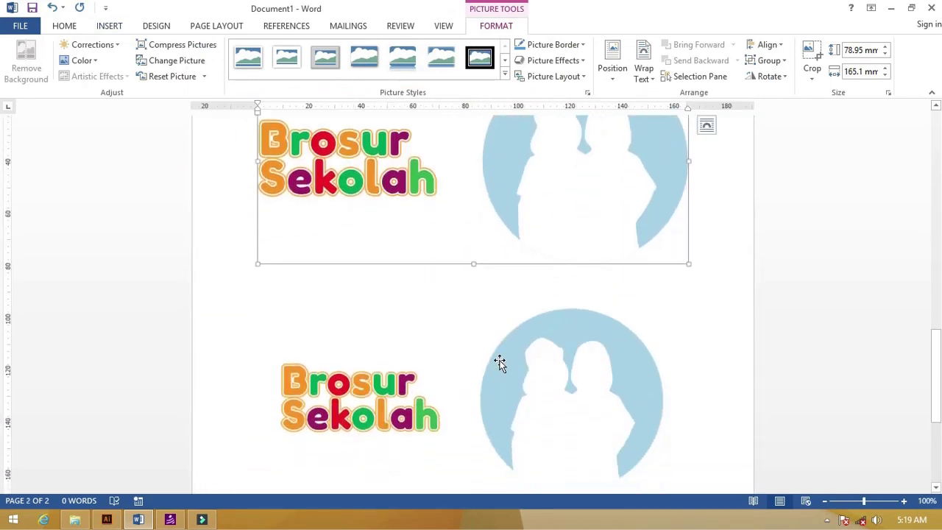
scroll(499, 364, up, 2)
scroll(551, 309, down, 2)
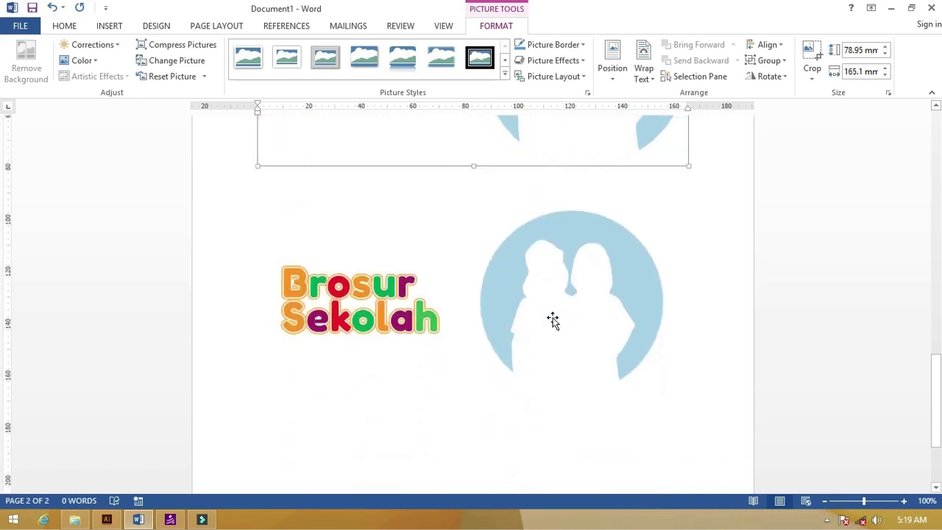
scroll(548, 275, up, 3)
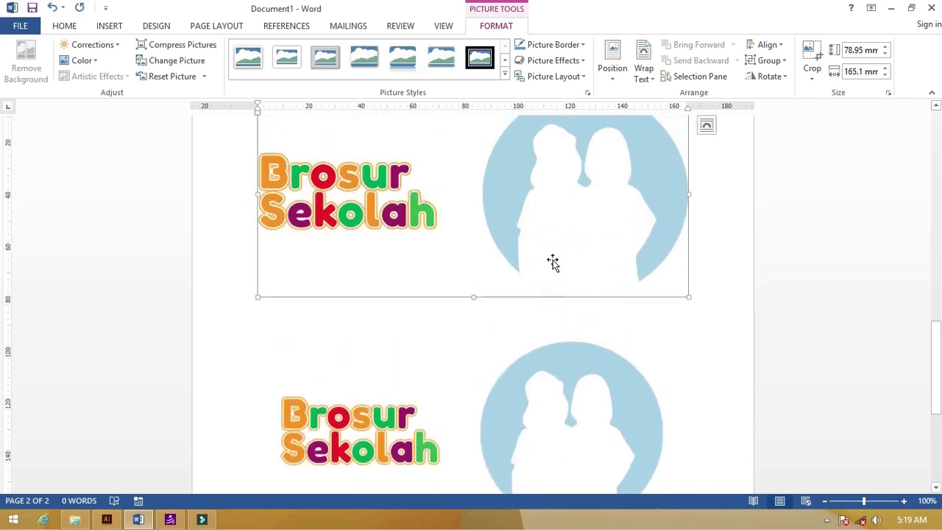
scroll(529, 266, down, 2)
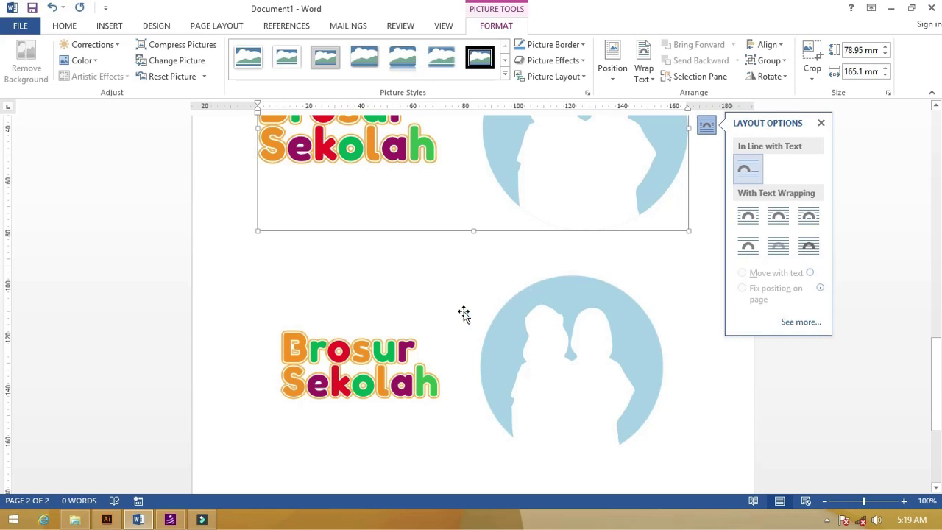
Compare the editing and grouping options offered for the PNG picture with those for the WMF picture.
click(409, 321)
ctrl+scroll(408, 324, down, 4)
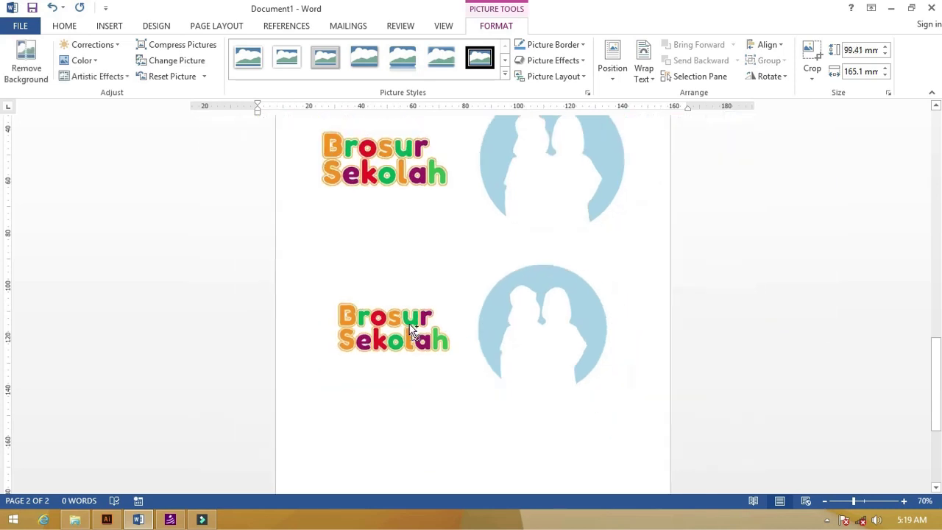
right_click(409, 329)
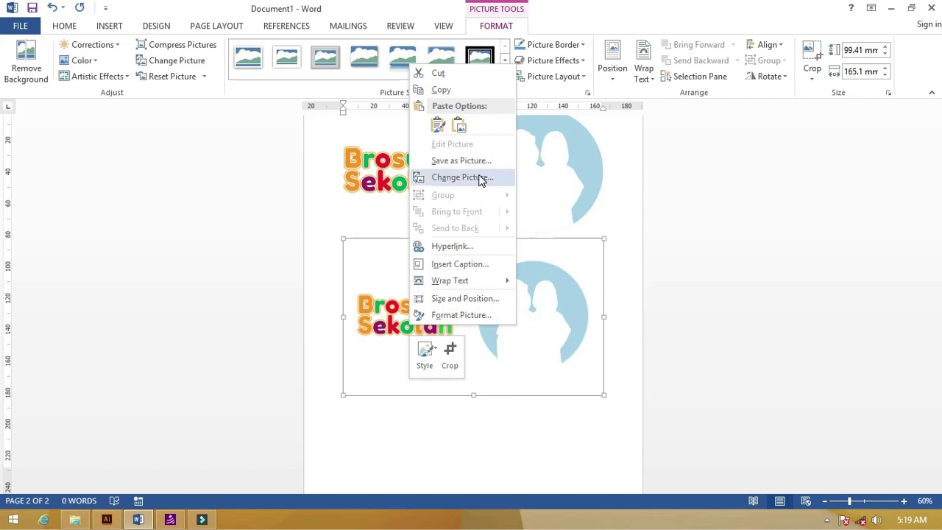
shift+click(557, 168)
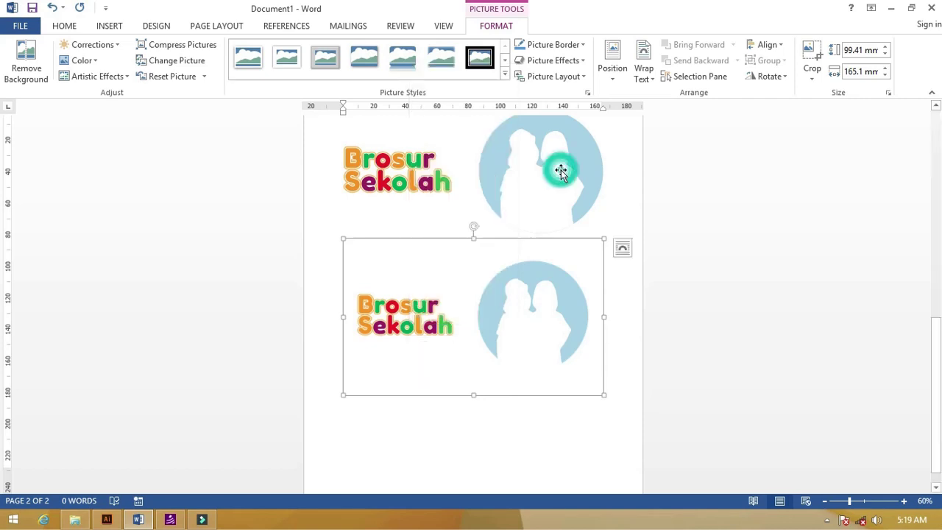
right_click(561, 173)
click(505, 157)
right_click(505, 158)
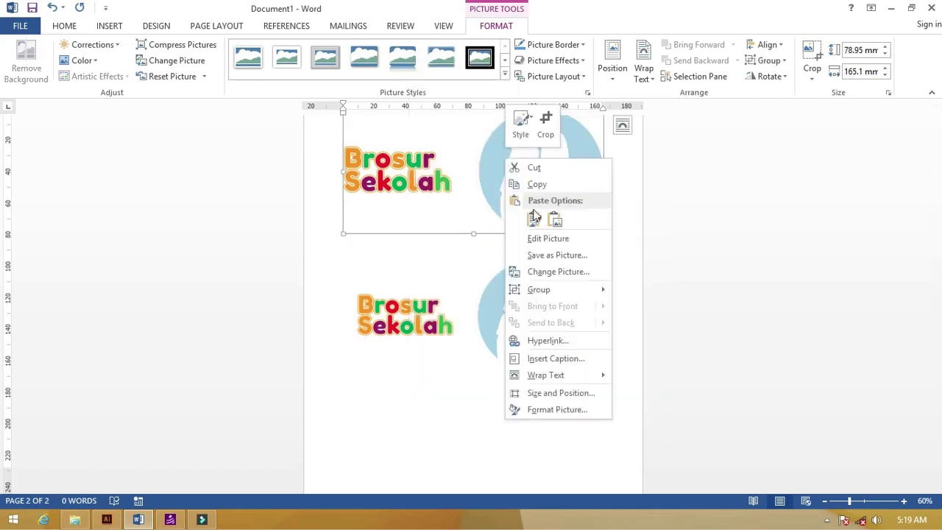
mouse_move(562, 290)
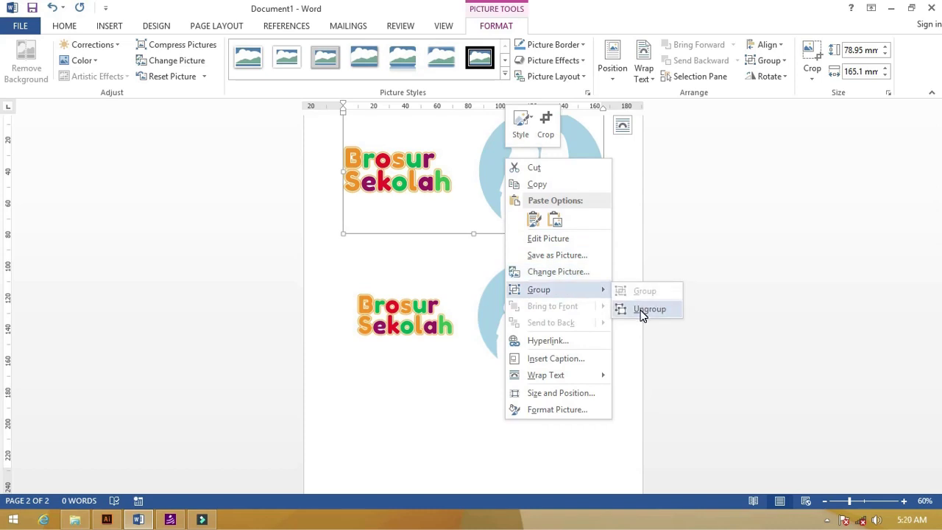
click(437, 296)
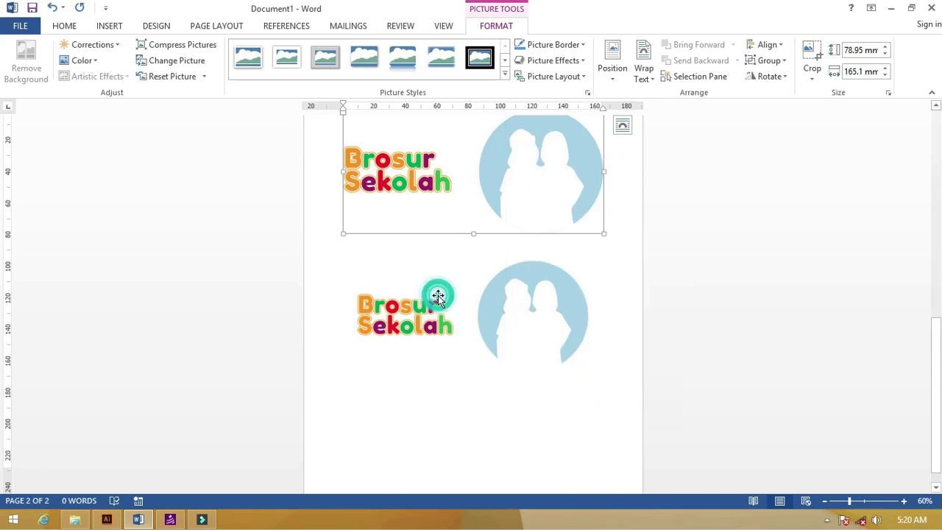
Move the WMF picture onto the first page and ungroup it, converting it to a Microsoft Office drawing object.
scroll(441, 294, down, 4)
drag(500, 337, 498, 219)
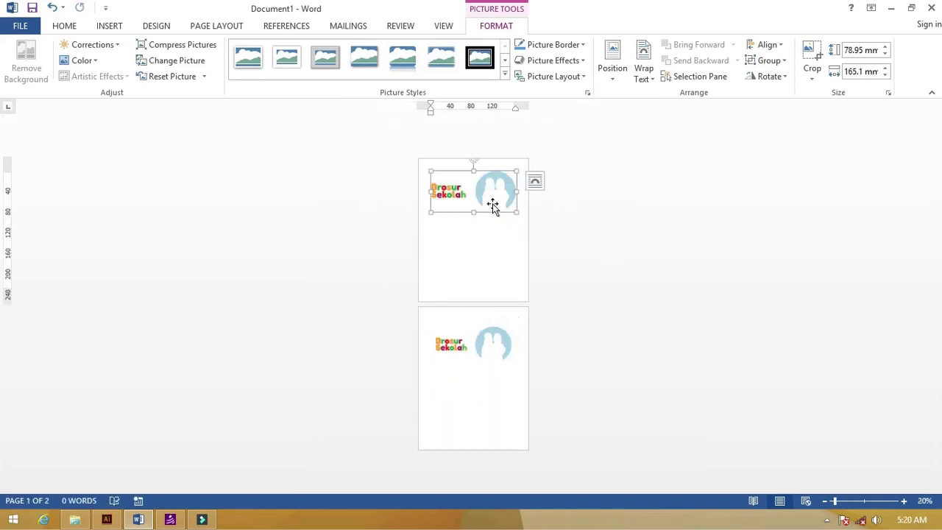
scroll(491, 204, up, 14)
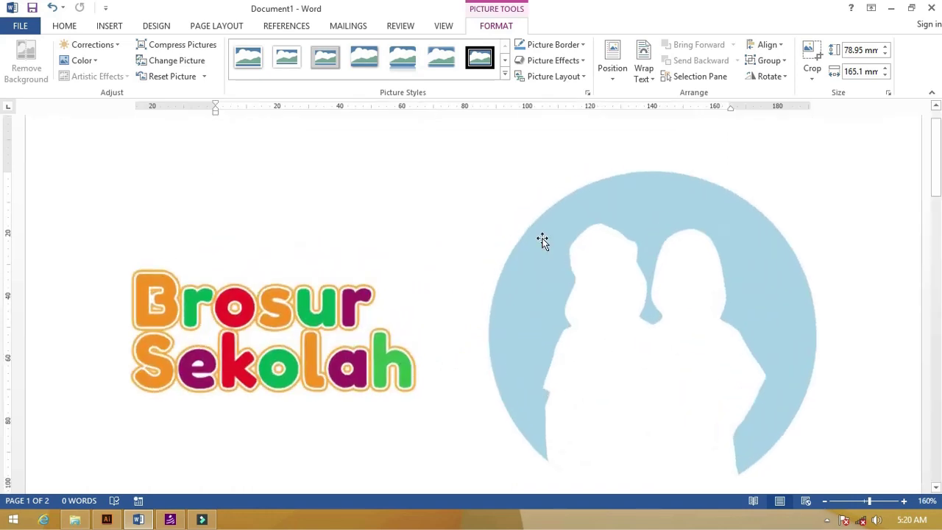
right_click(541, 242)
mouse_move(607, 379)
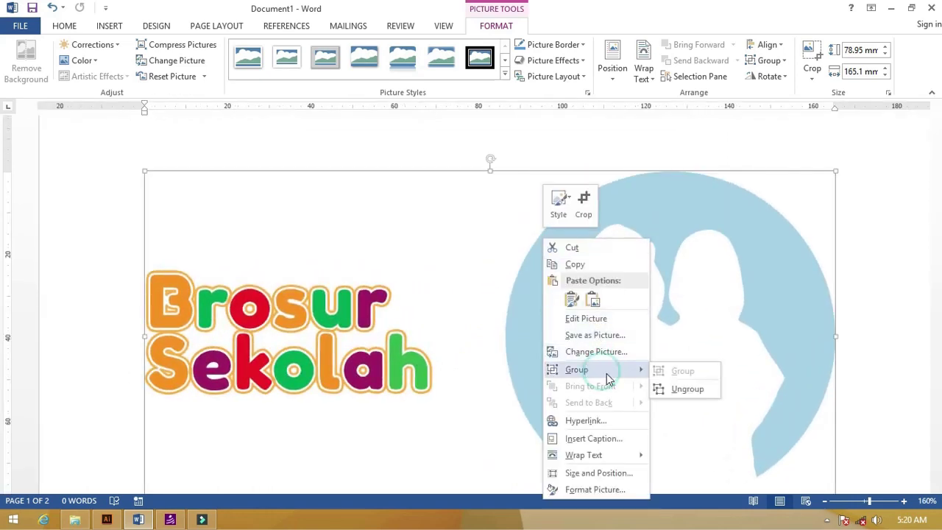
click(675, 390)
drag(443, 236, 456, 222)
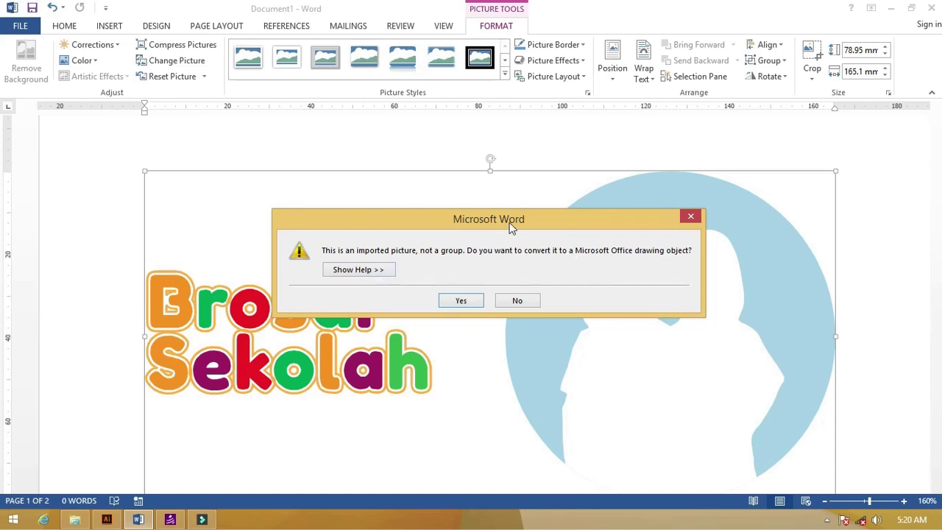
drag(513, 224, 522, 217)
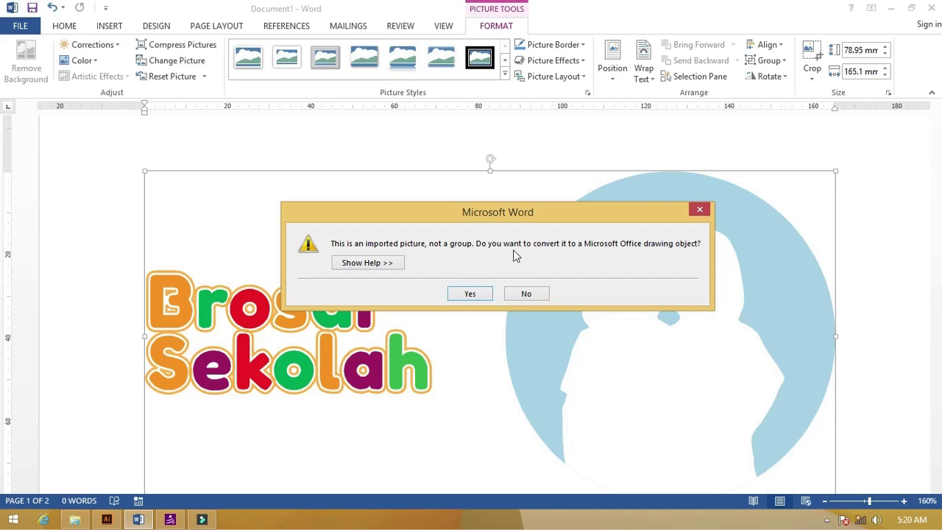
click(468, 293)
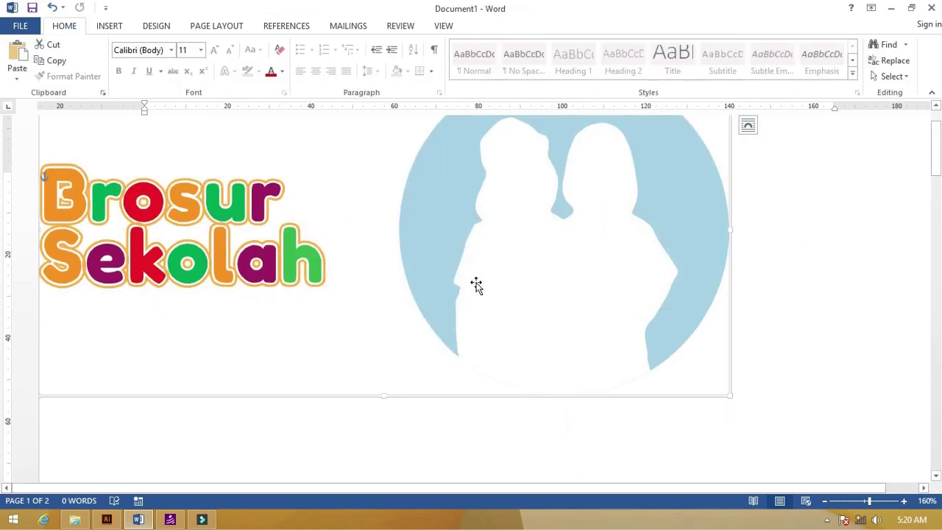
Try moving the white silhouette shape within the blue circle, and undo the moves.
click(515, 237)
click(542, 251)
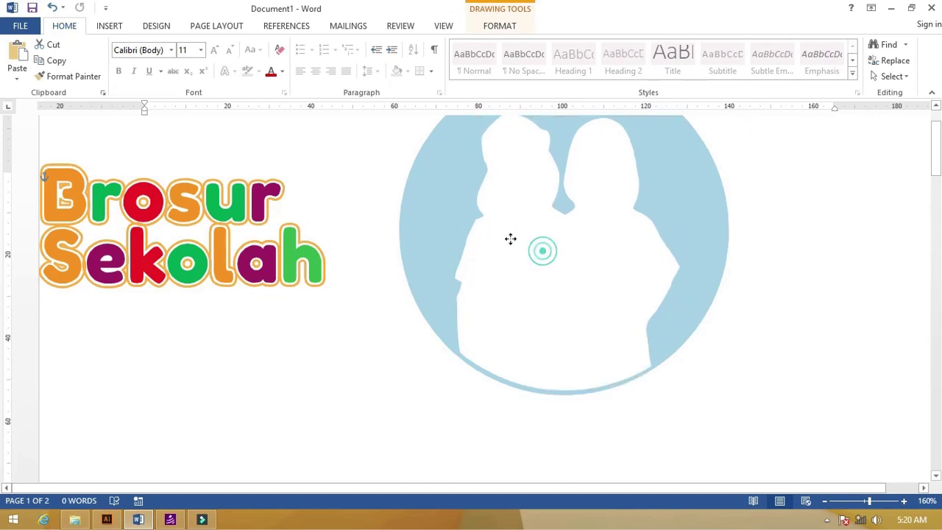
key(ctrl+z)
key(ctrl+z)
click(511, 292)
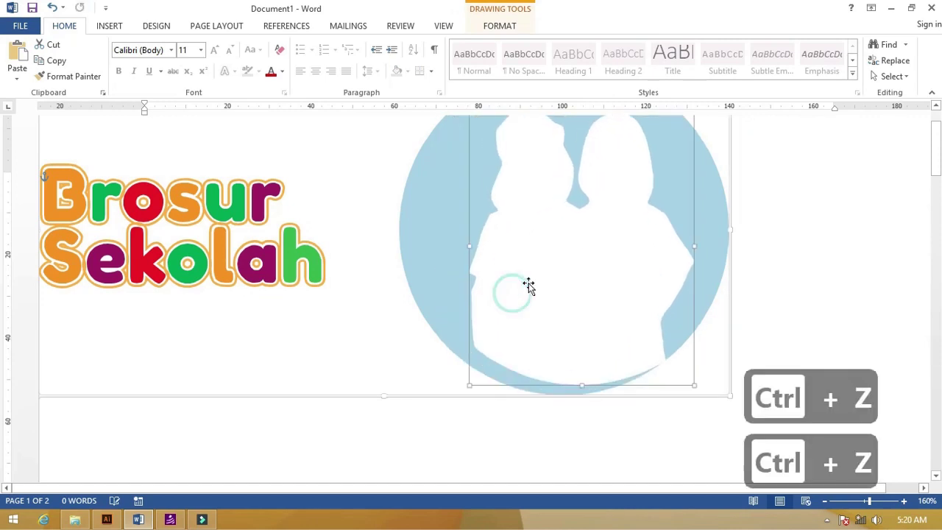
key(ctrl+z)
Preview theme fill colours on the white silhouette shape within the blue circle.
scroll(529, 286, down, 5)
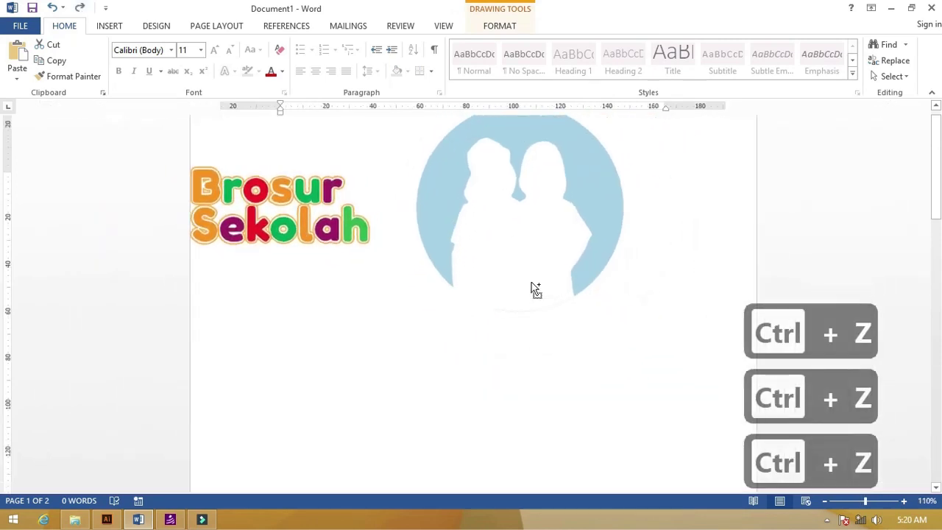
scroll(535, 288, up, 2)
click(492, 26)
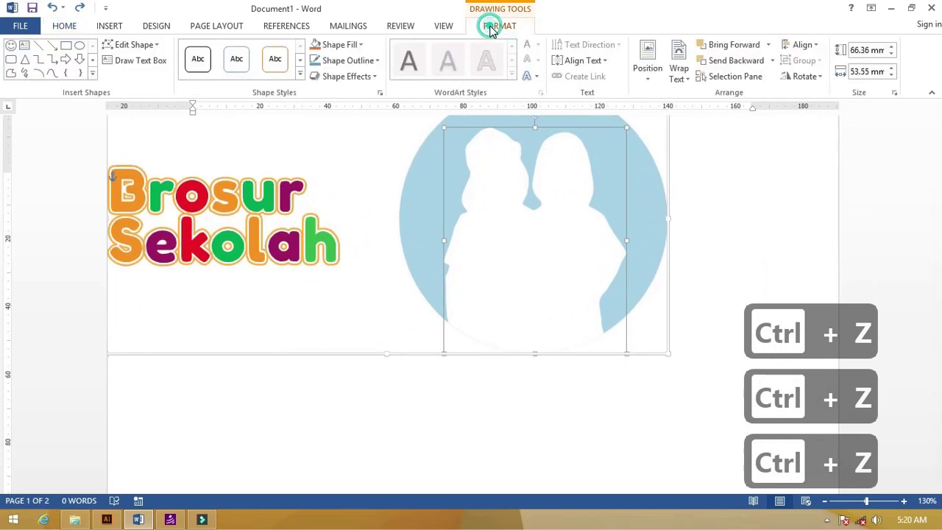
click(340, 44)
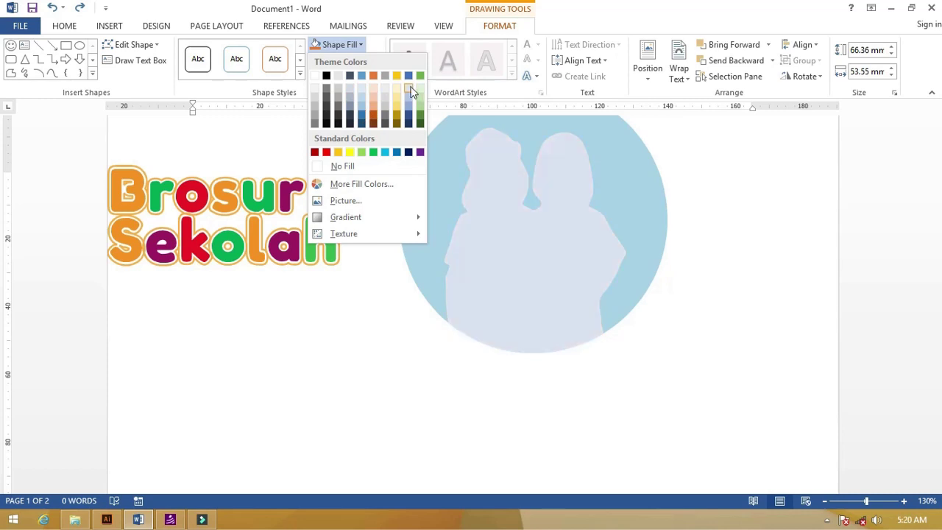
Reshape the white silhouette with Edit Points, pulling three points at its left shoulder outward into the blue circle.
click(138, 46)
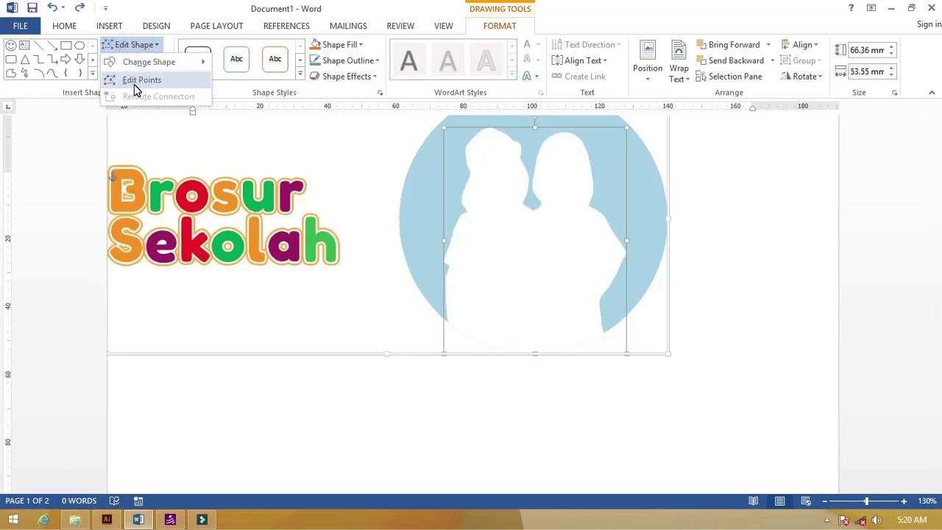
click(137, 81)
scroll(538, 203, up, 12)
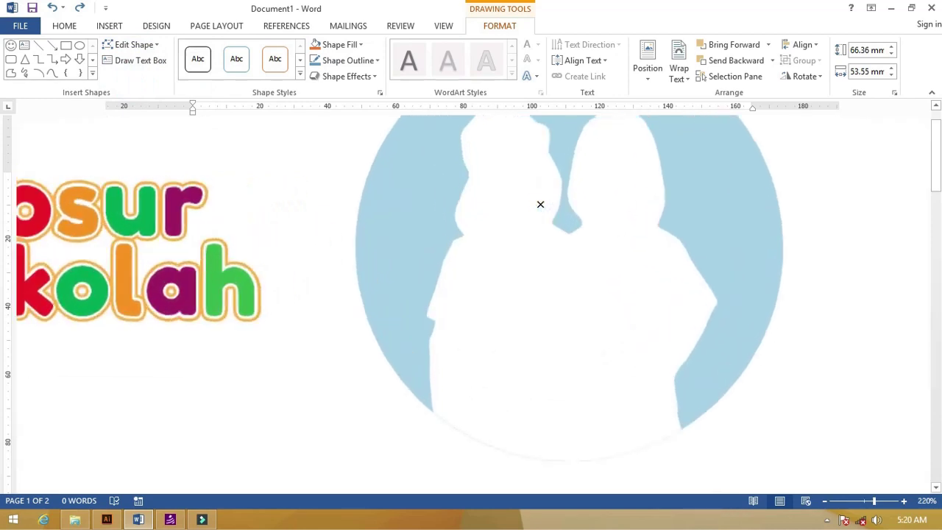
drag(452, 253, 385, 194)
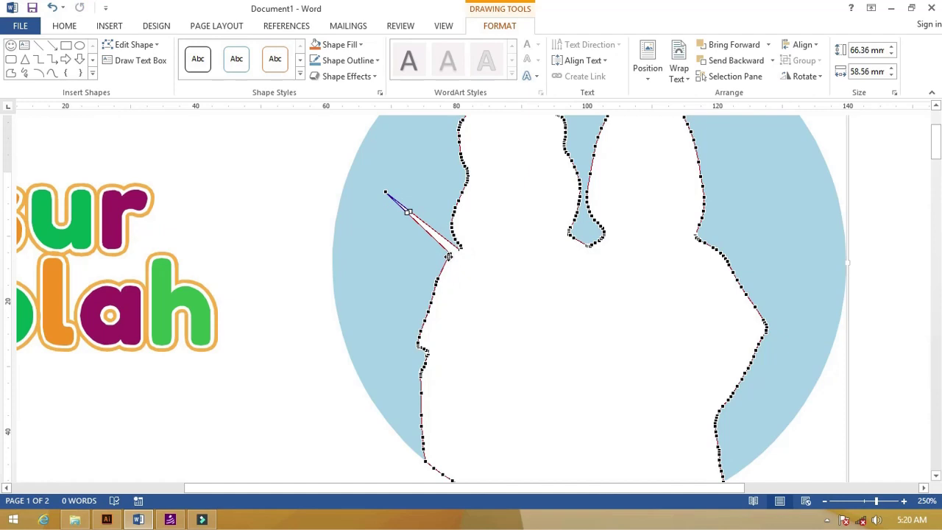
drag(448, 255, 361, 252)
drag(435, 276, 357, 263)
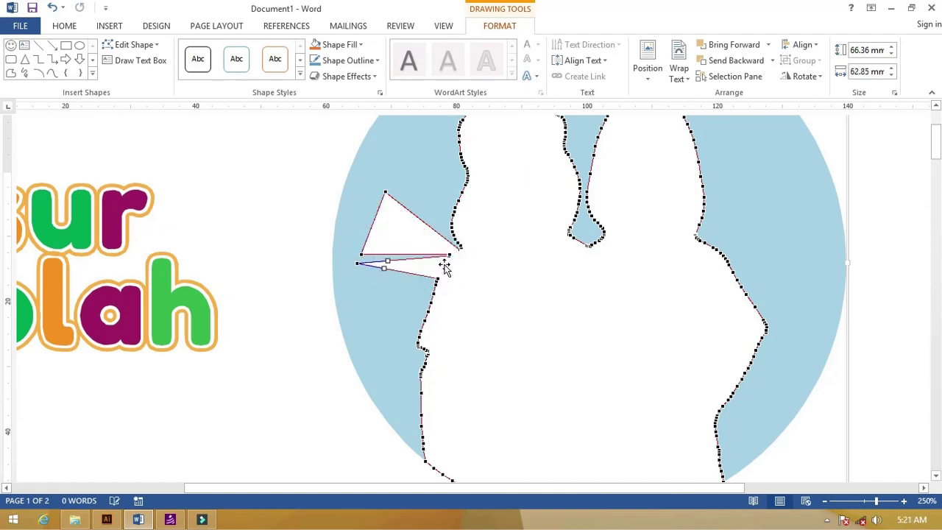
click(447, 254)
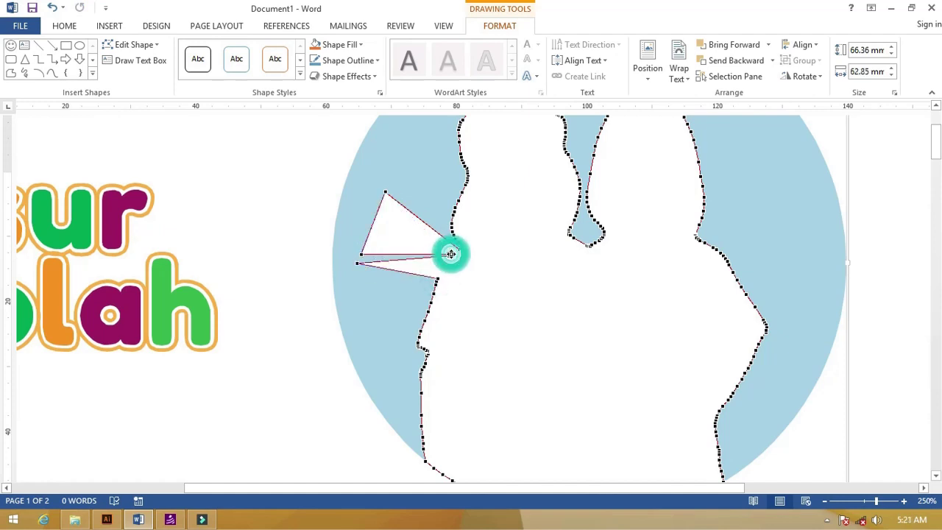
right_click(451, 254)
click(483, 275)
click(483, 279)
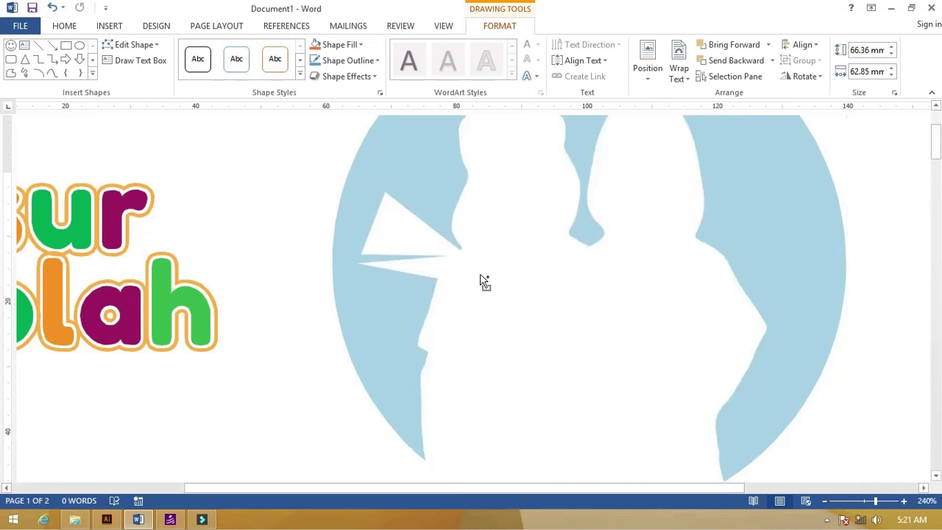
Display the edit points of the green letter h in Sekolah, and leave point editing without reshaping it.
scroll(484, 282, down, 6)
click(256, 268)
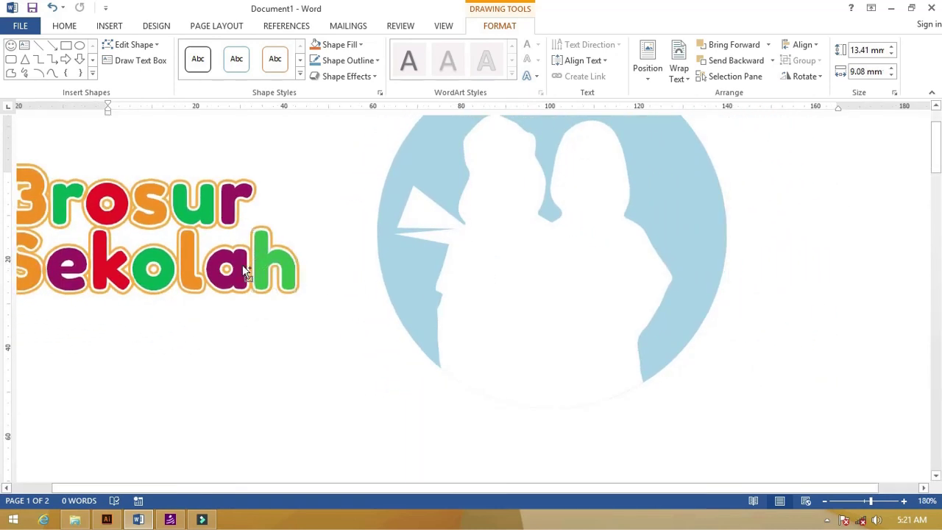
scroll(247, 271, up, 9)
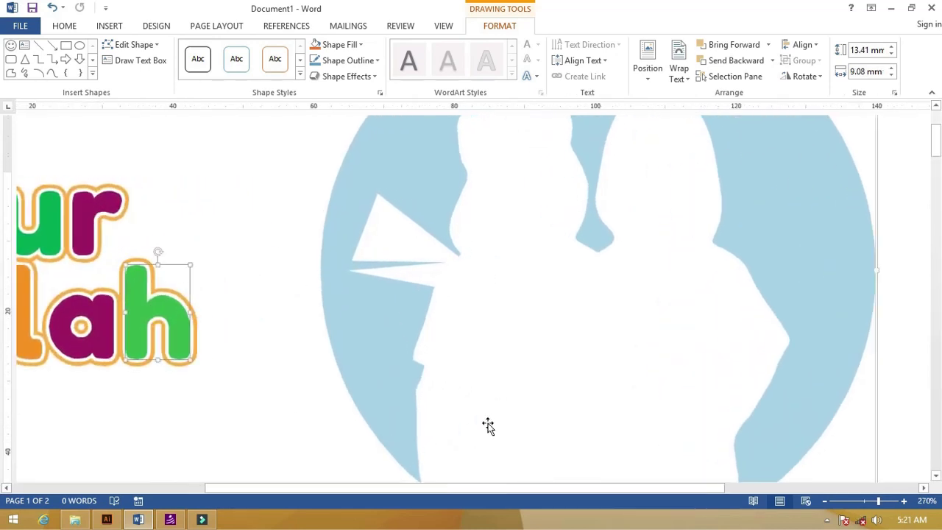
drag(583, 487, 408, 491)
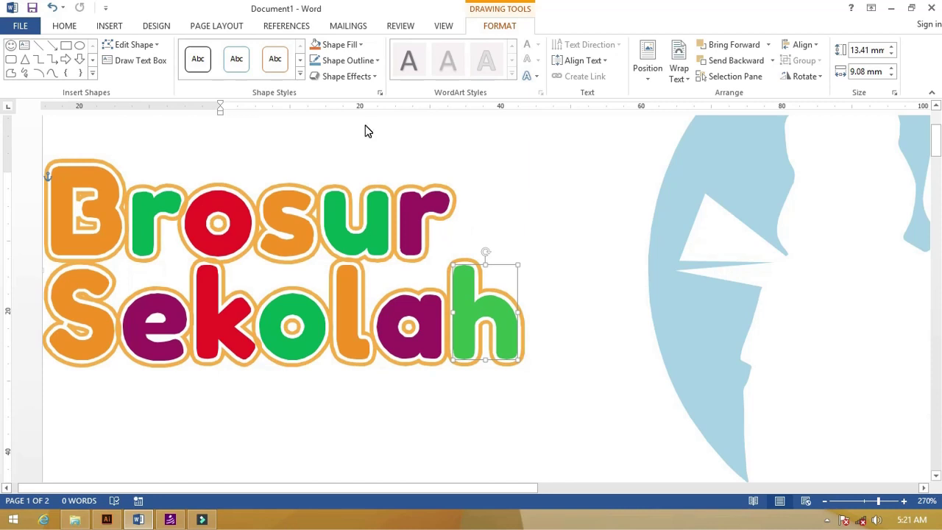
click(136, 44)
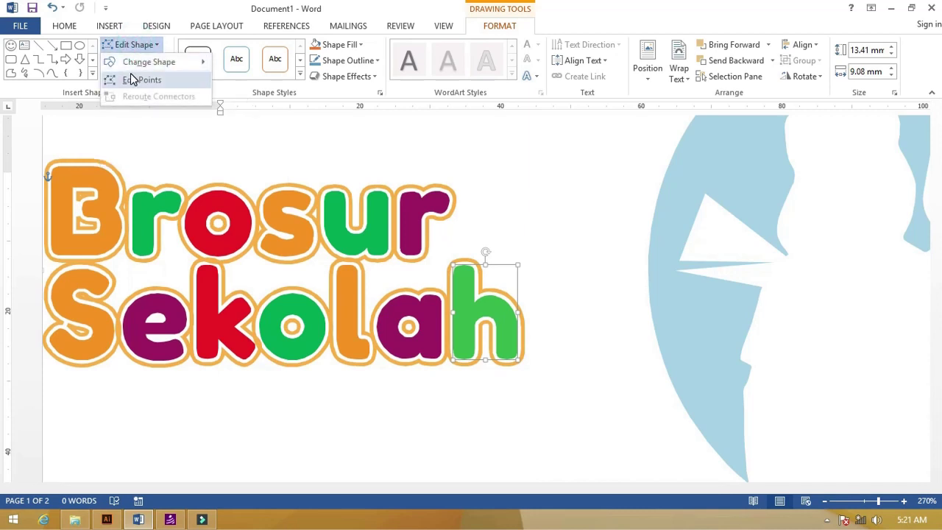
click(130, 73)
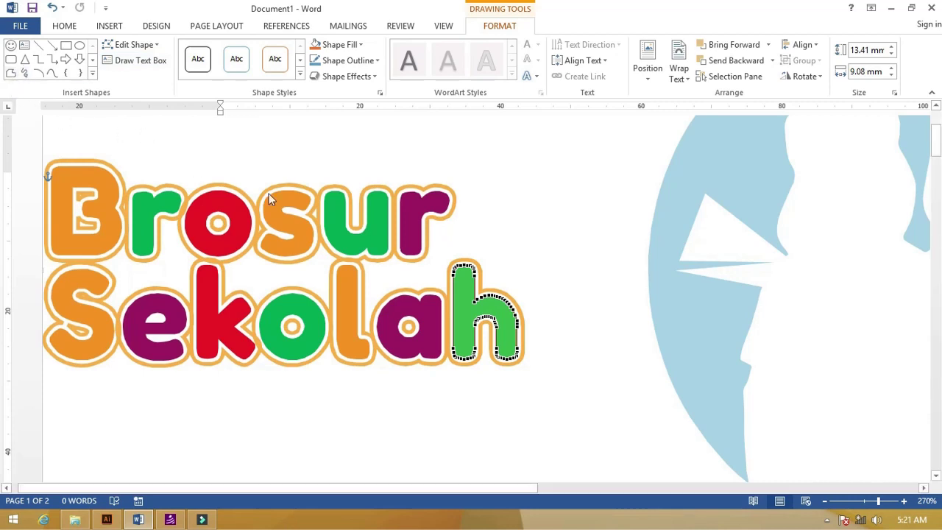
click(466, 208)
click(468, 312)
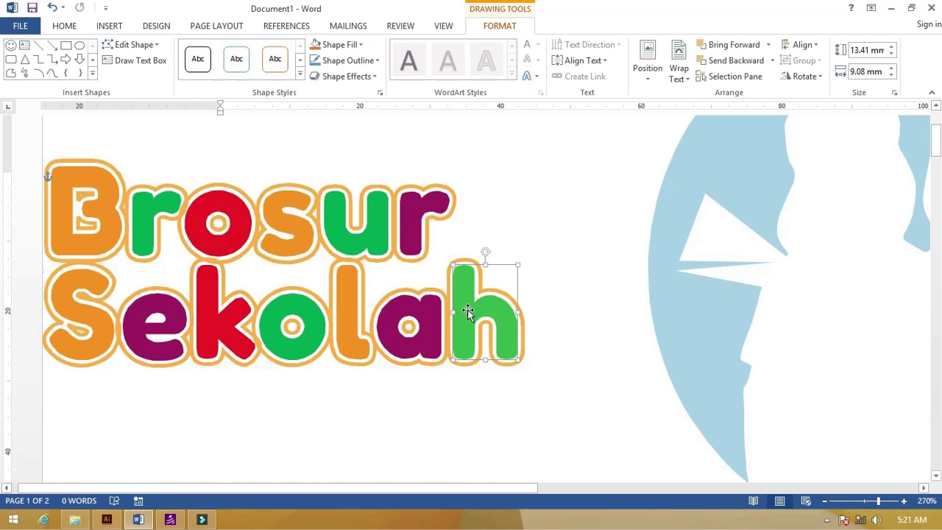
Check whether grouping is offered for the PNG picture on the second page.
scroll(454, 285, down, 12)
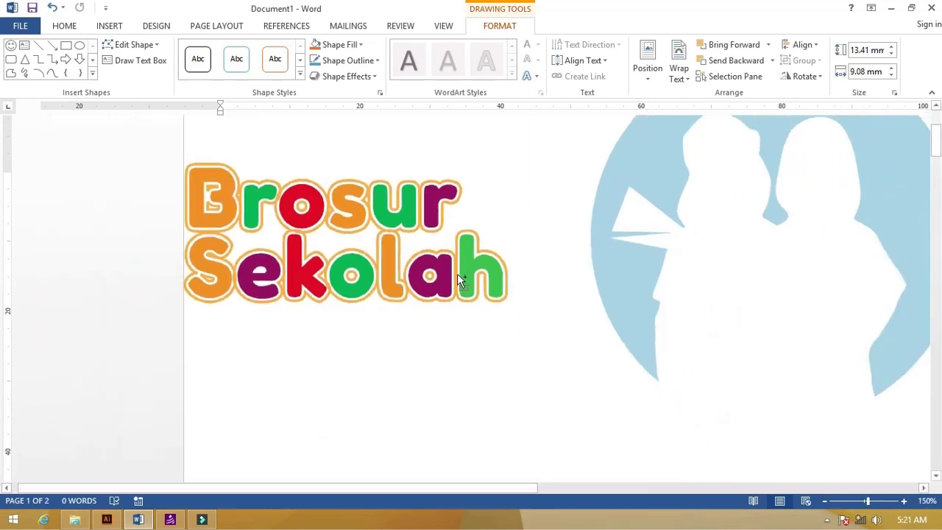
scroll(457, 276, down, 5)
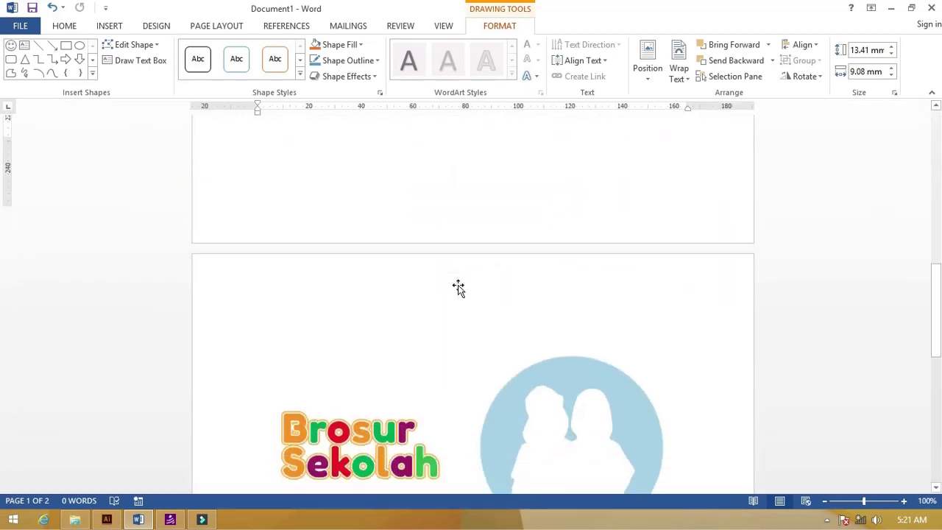
scroll(457, 287, down, 3)
click(557, 284)
right_click(557, 284)
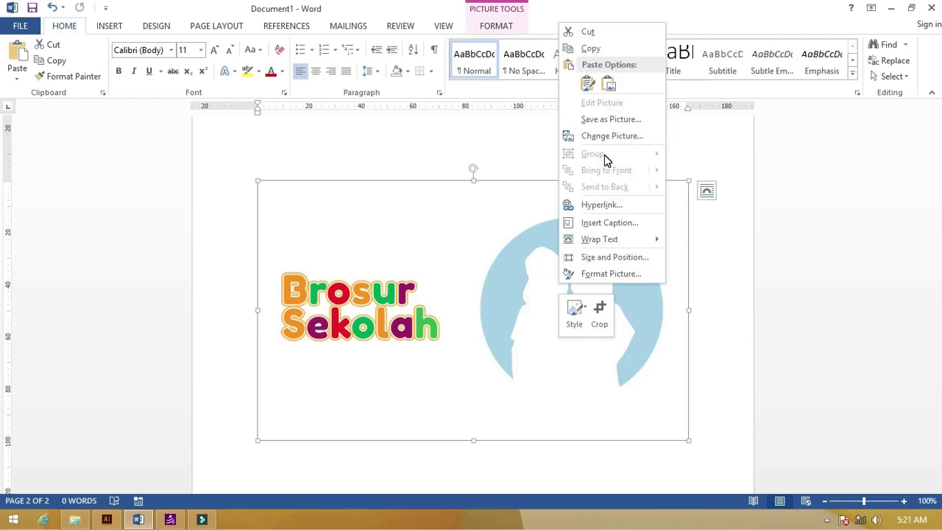
click(704, 164)
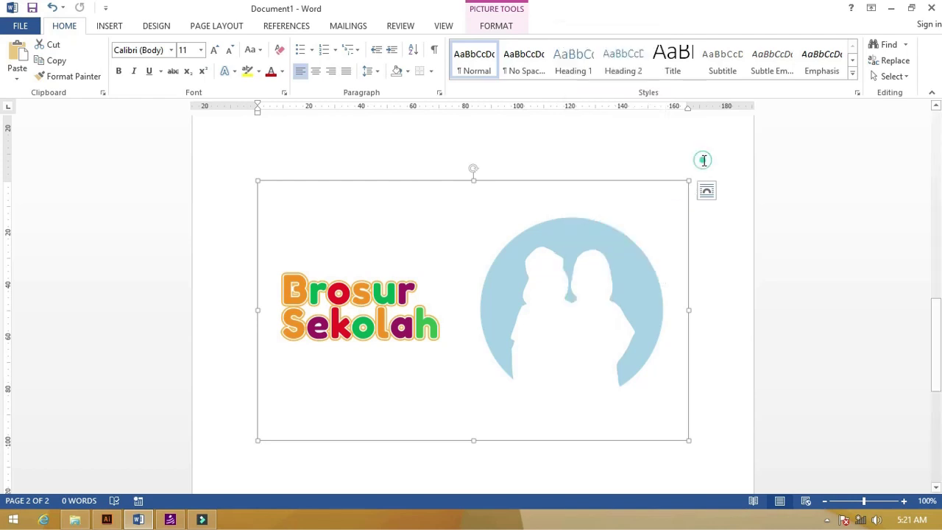
scroll(617, 205, down, 4)
scroll(616, 207, down, 2)
scroll(472, 266, up, 5)
drag(599, 294, 310, 118)
click(484, 145)
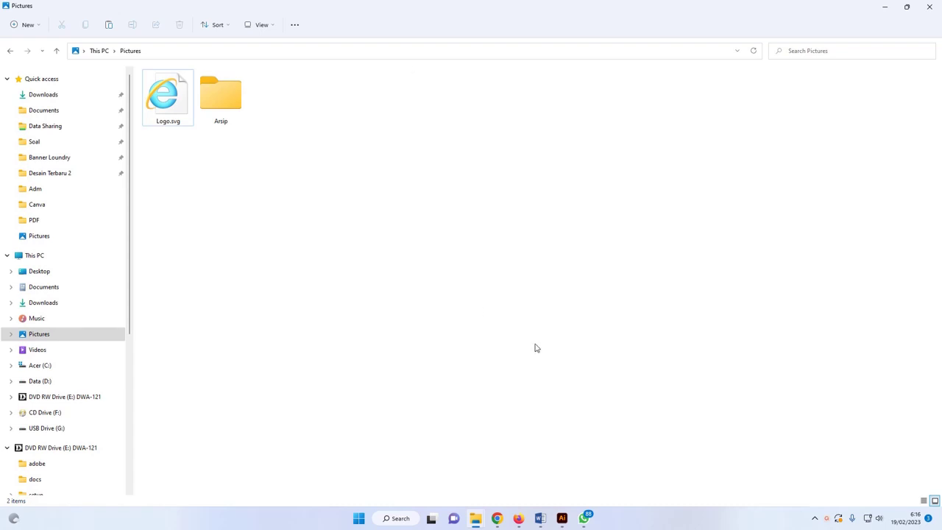
Switch to Firefox, search Google for "svg to wmf" in a new tab, and open CloudConvert's SVG to WMF Converter.
click(518, 518)
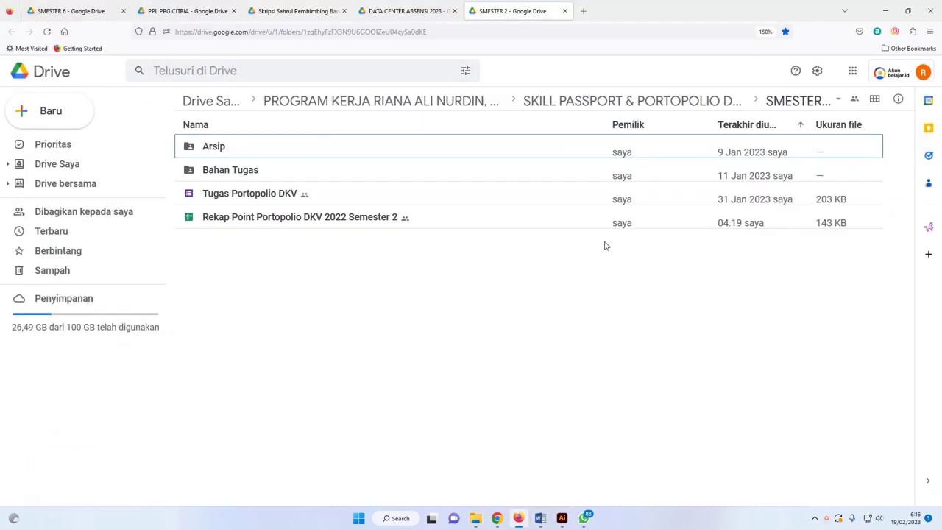
click(583, 11)
click(567, 30)
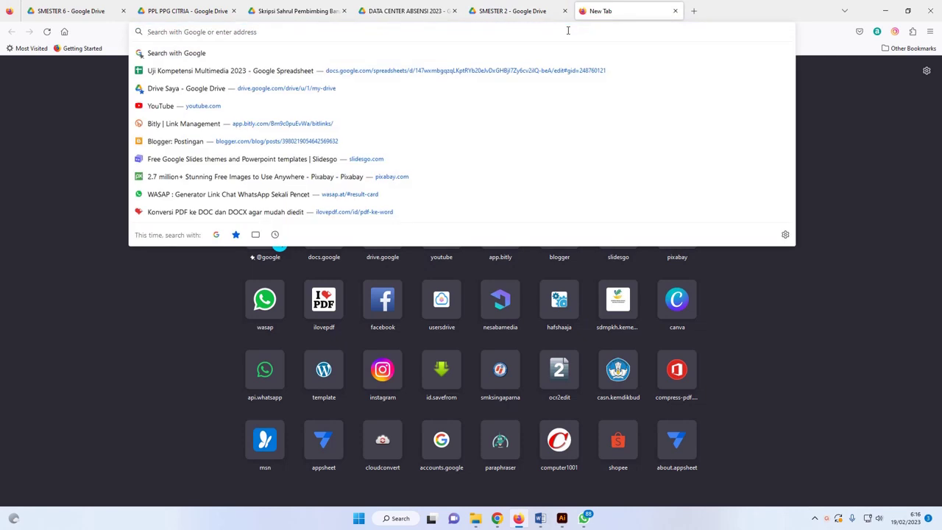
text(svg)
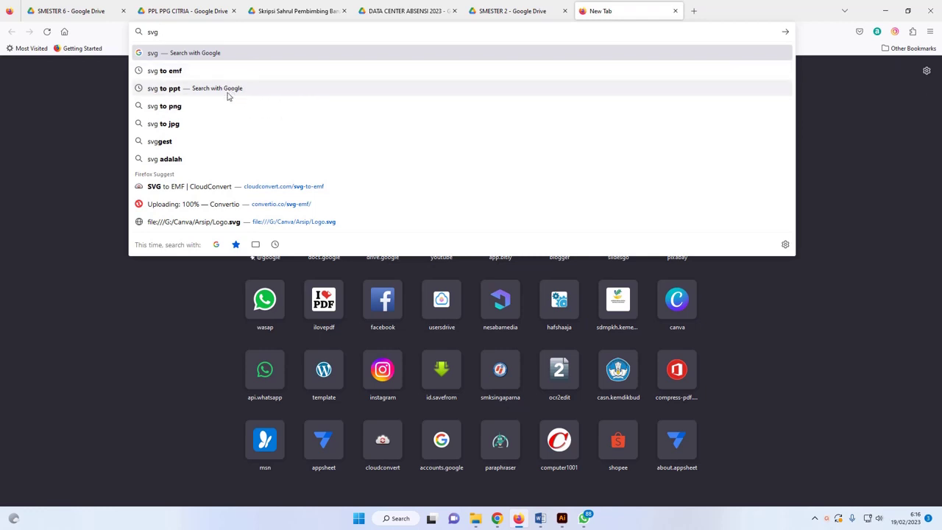
click(223, 71)
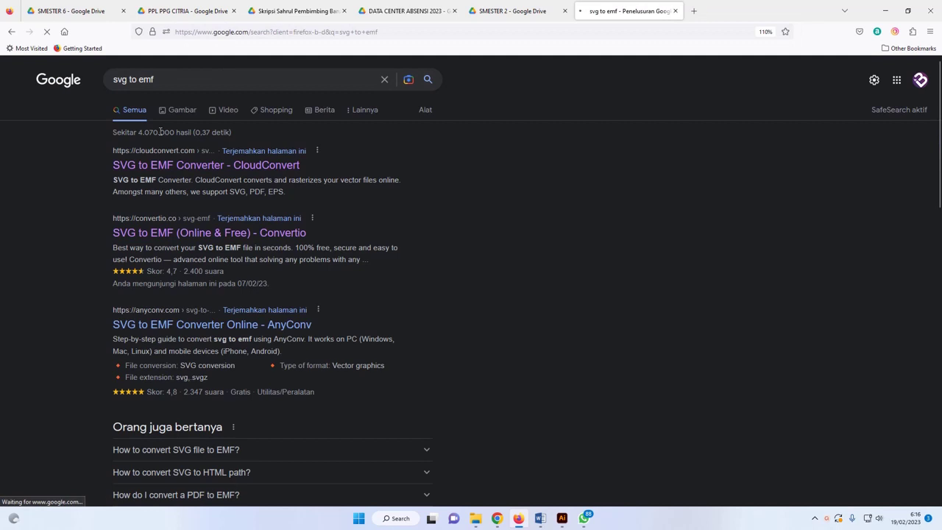
click(141, 79)
key(BackSpace)
text(w)
key(Return)
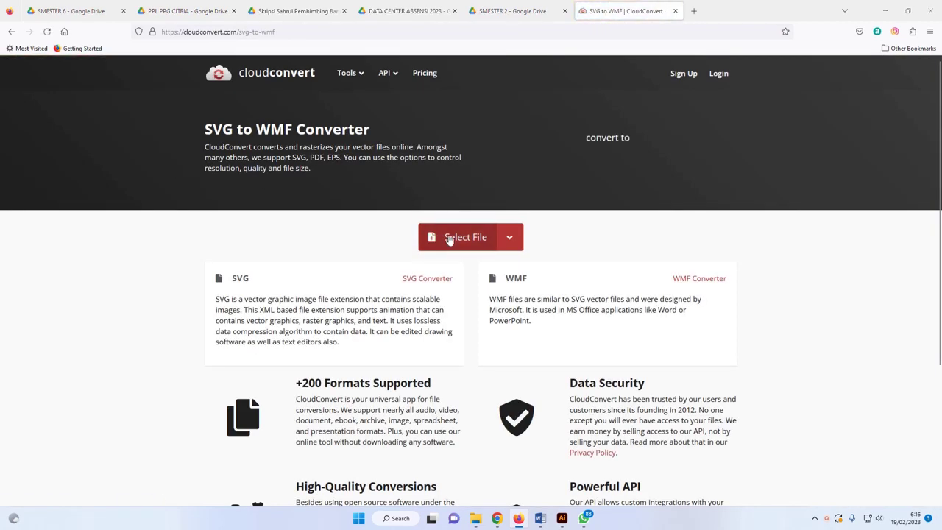
Upload Logo.svg from the Pictures folder and convert it to WMF.
click(449, 238)
click(237, 154)
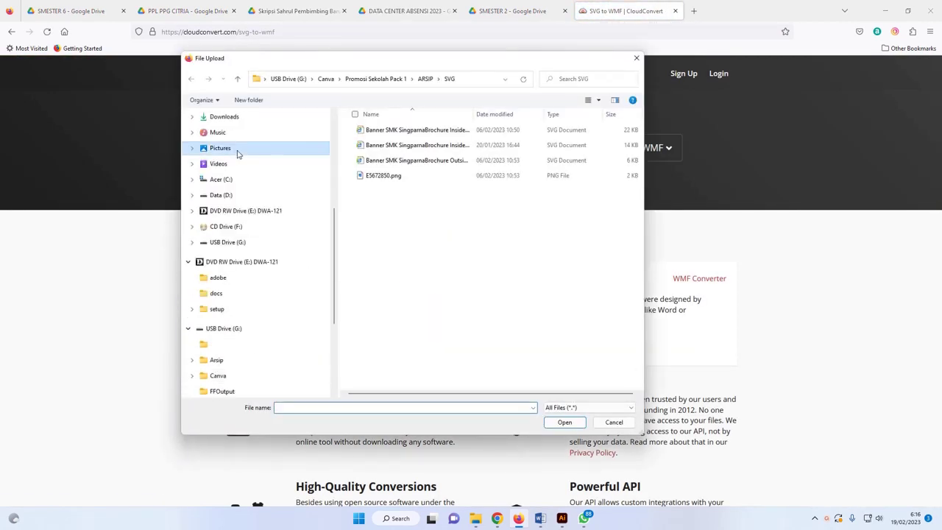
click(432, 155)
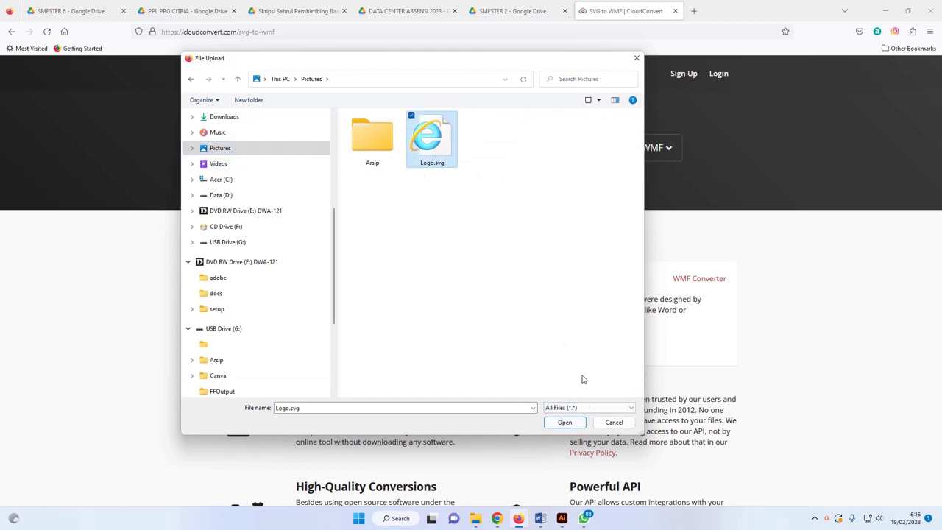
click(564, 422)
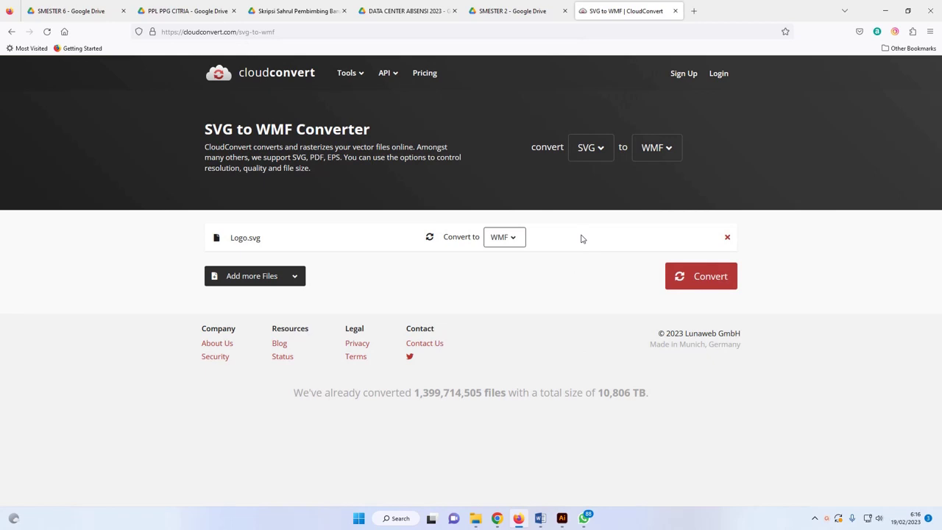
click(698, 276)
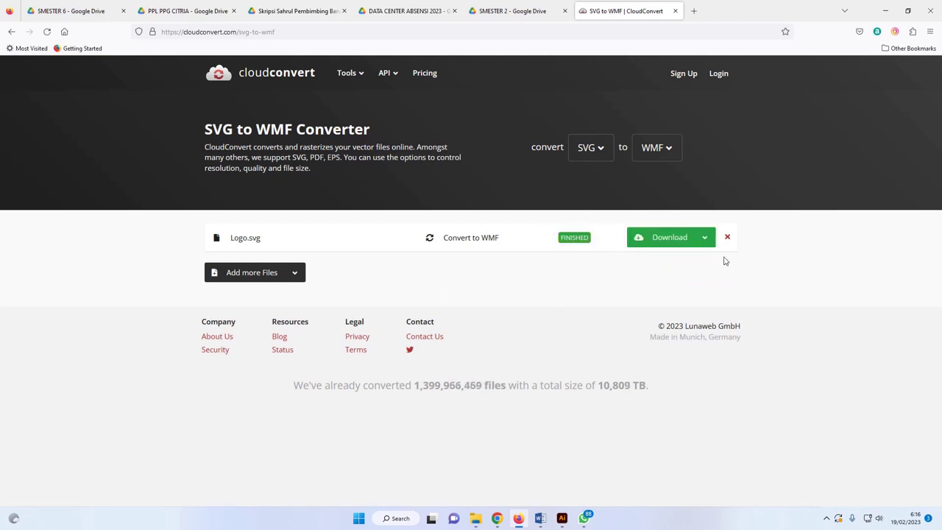
Download the converted Logo.wmf, place it in the Pictures folder beside Logo.svg, and select both files.
click(662, 240)
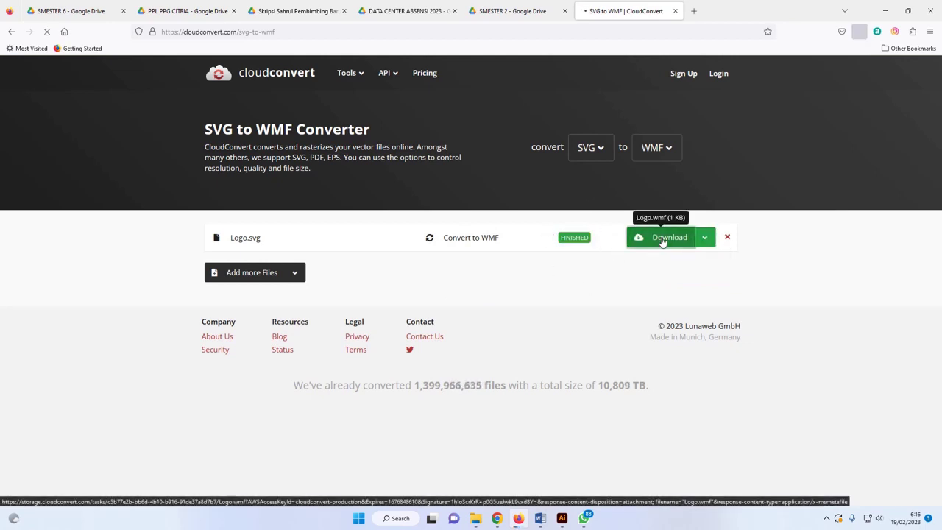
click(856, 54)
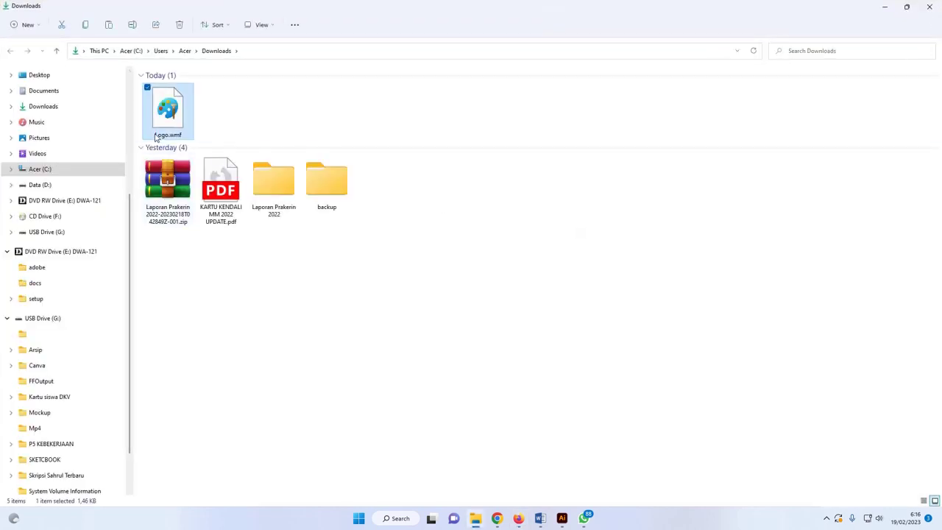
click(46, 139)
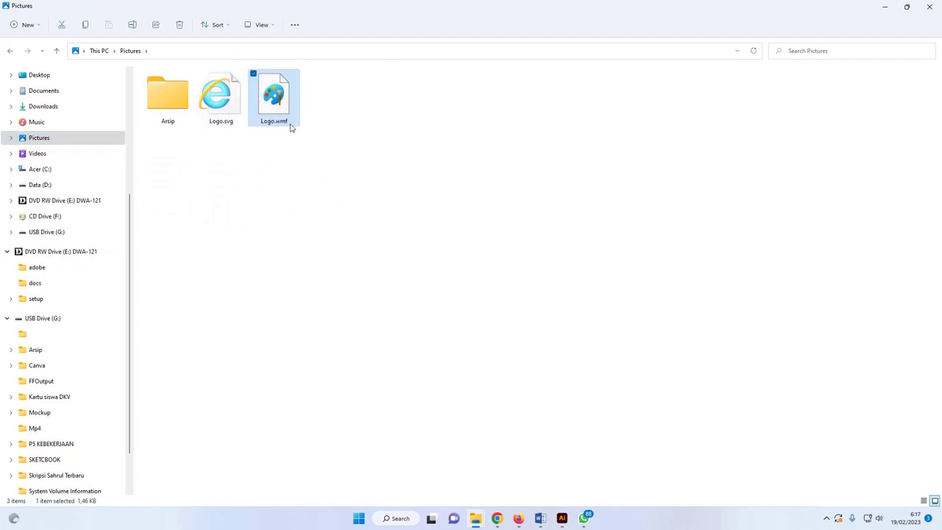
click(350, 137)
drag(346, 153, 243, 110)
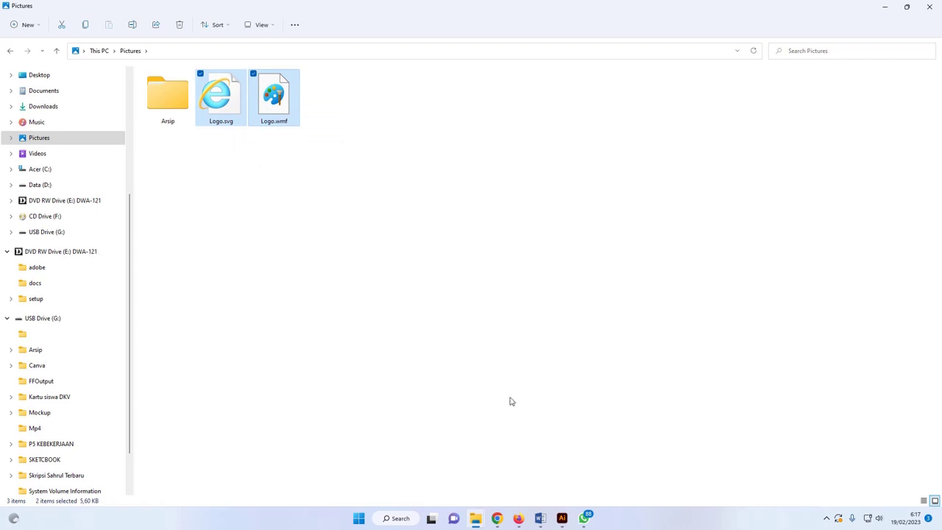
Switch to Word and create a blank document.
click(540, 518)
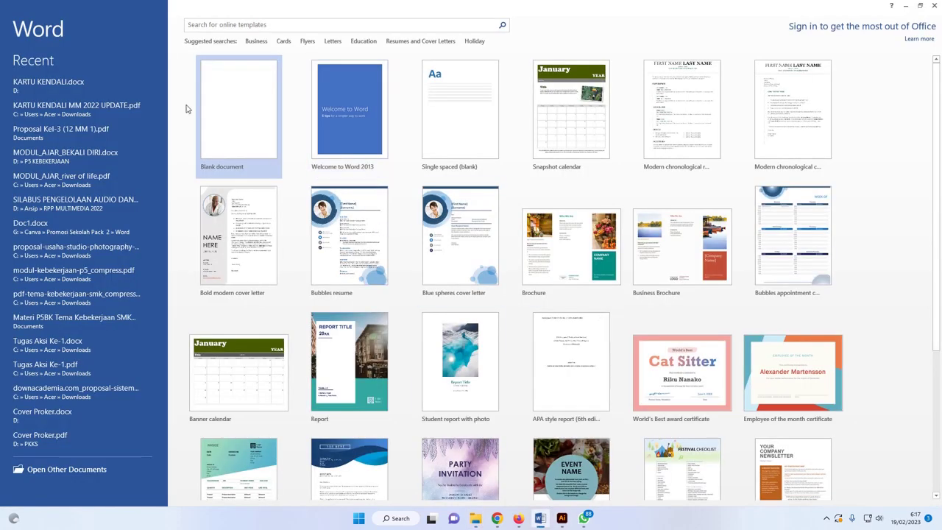
click(241, 96)
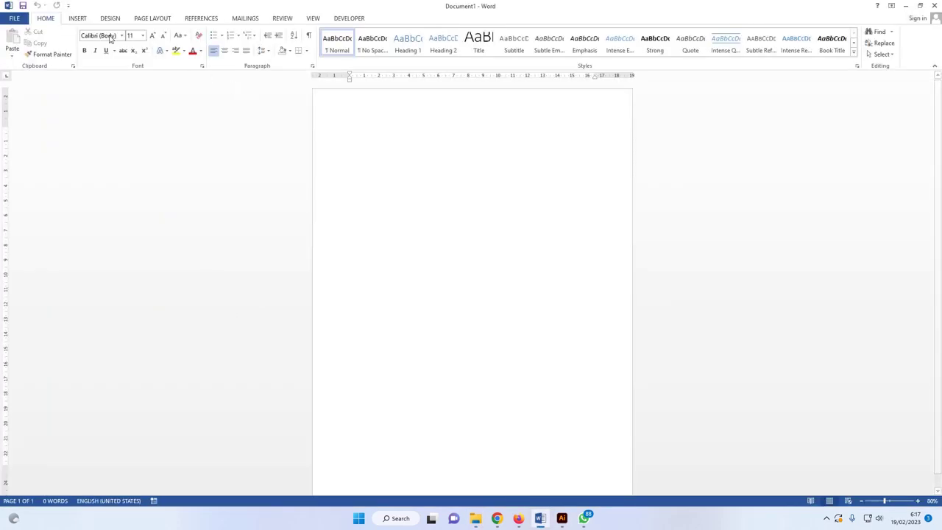
Insert Logo.svg from the Pictures folder into the blank document, showing all file types to find it.
click(78, 19)
click(149, 49)
click(103, 55)
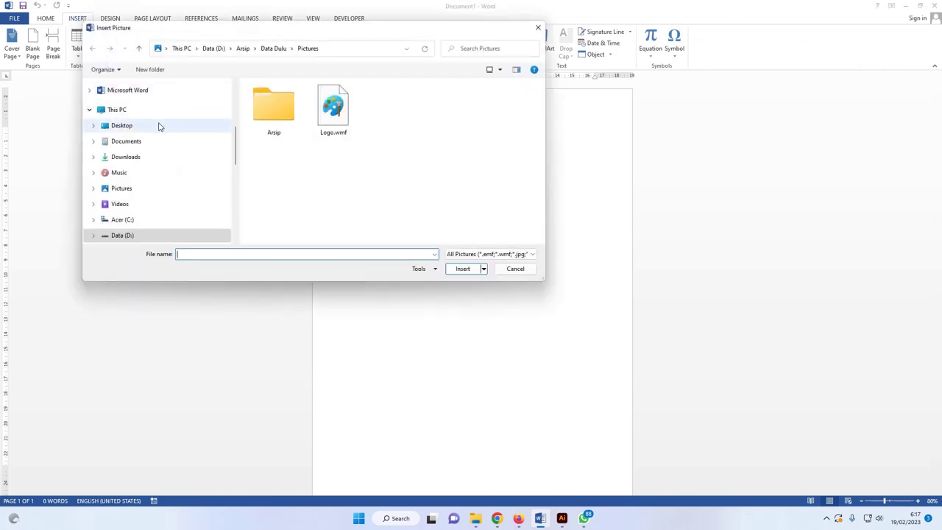
scroll(157, 125, down, 3)
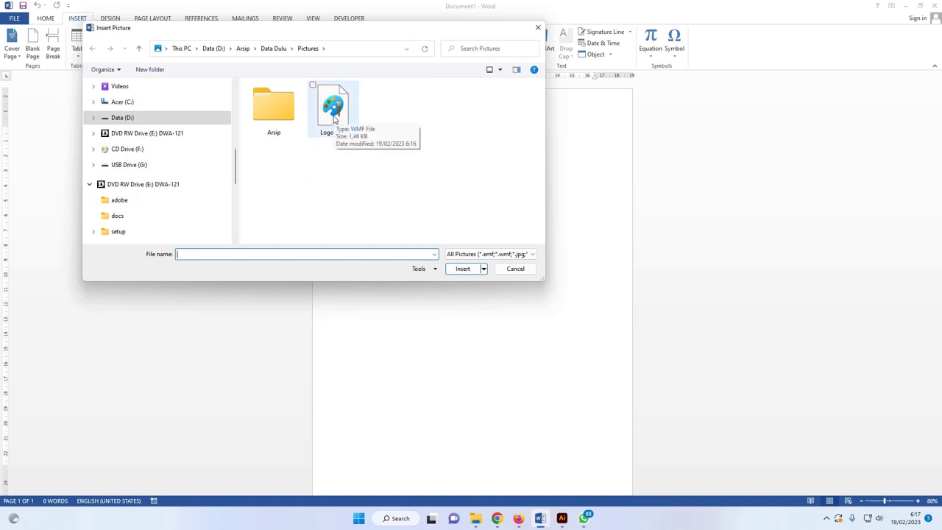
click(479, 254)
click(484, 269)
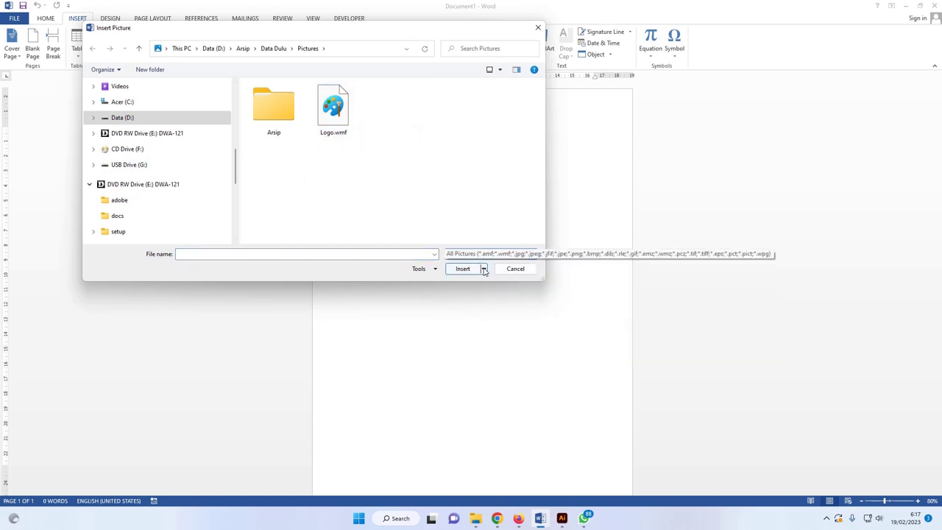
click(482, 254)
click(484, 271)
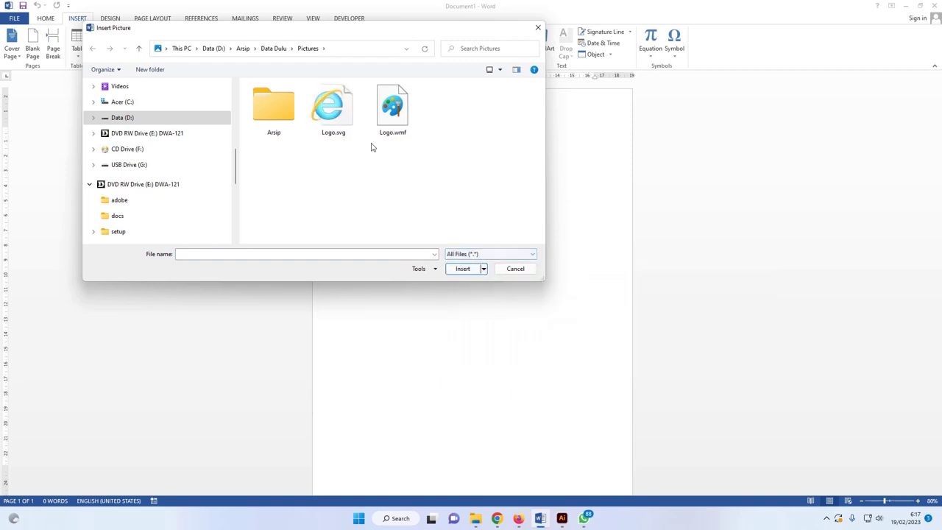
click(346, 119)
click(462, 269)
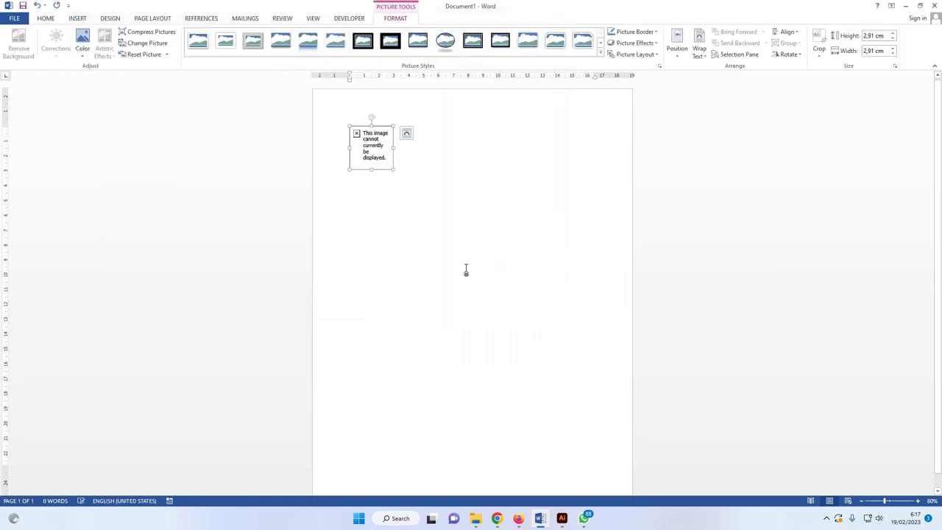
Add a new line below the inserted SVG picture and insert Logo.wmf from the Pictures folder there.
click(403, 159)
key(Return)
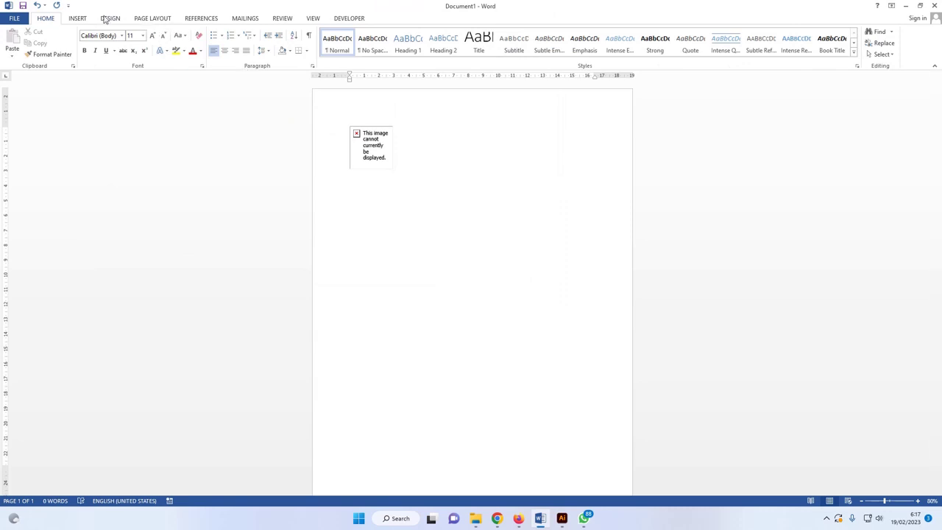
click(78, 17)
click(104, 42)
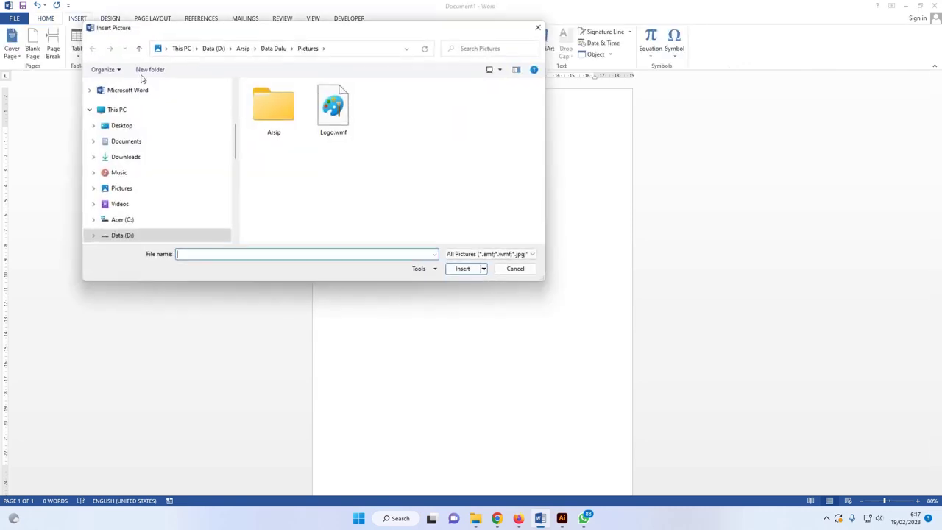
click(333, 109)
click(462, 269)
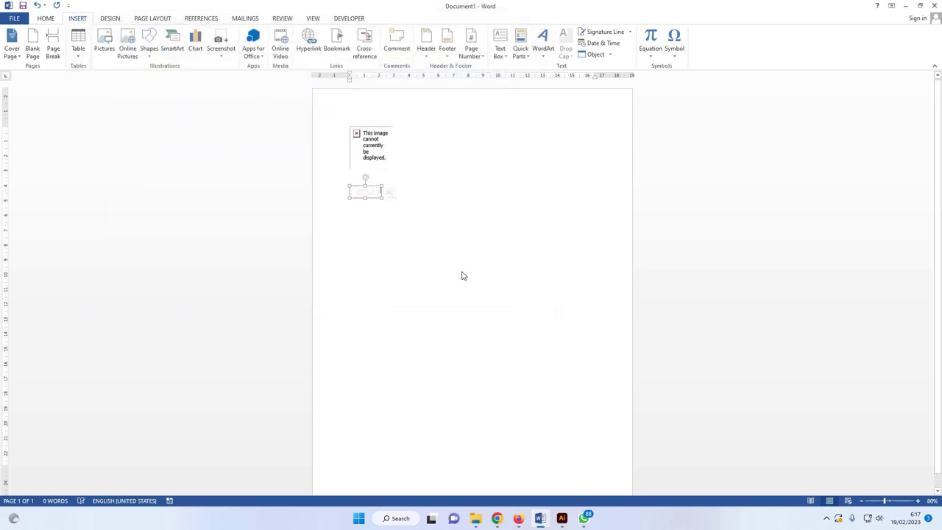
Enlarge the inserted WMF logo proportionally to about 15 cm wide, nearly filling the text width.
click(453, 181)
click(374, 194)
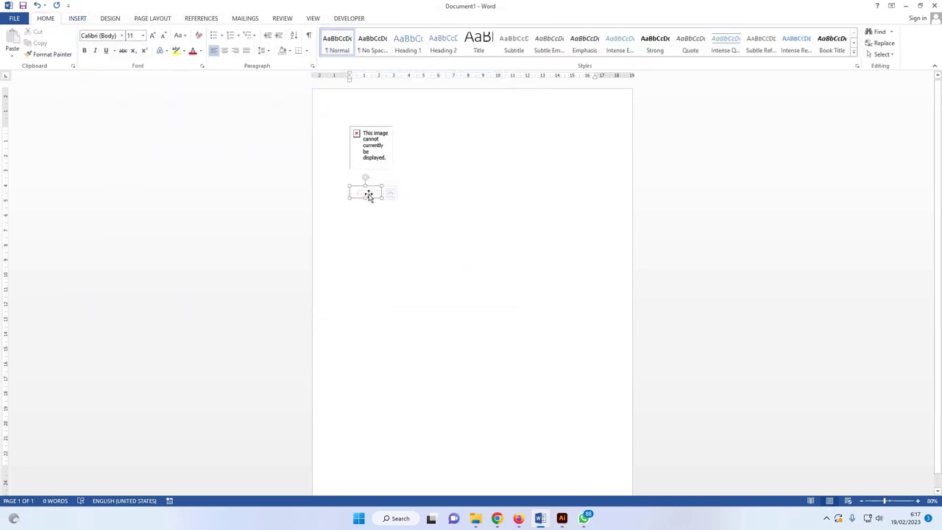
drag(384, 197, 524, 270)
click(515, 146)
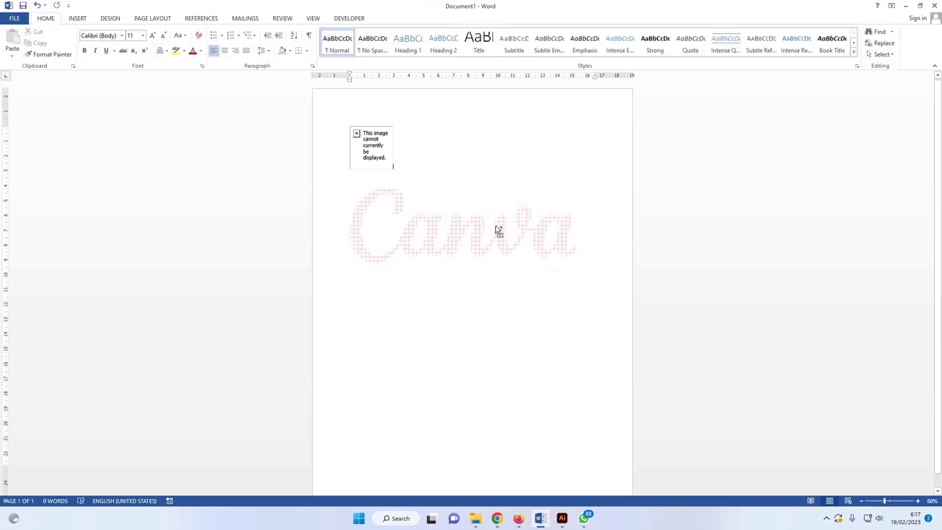
Ungroup the WMF logo, converting it to a Microsoft Office drawing object, and move it below the SVG picture, centered on the page.
ctrl+scroll(496, 225, up, 5)
click(554, 249)
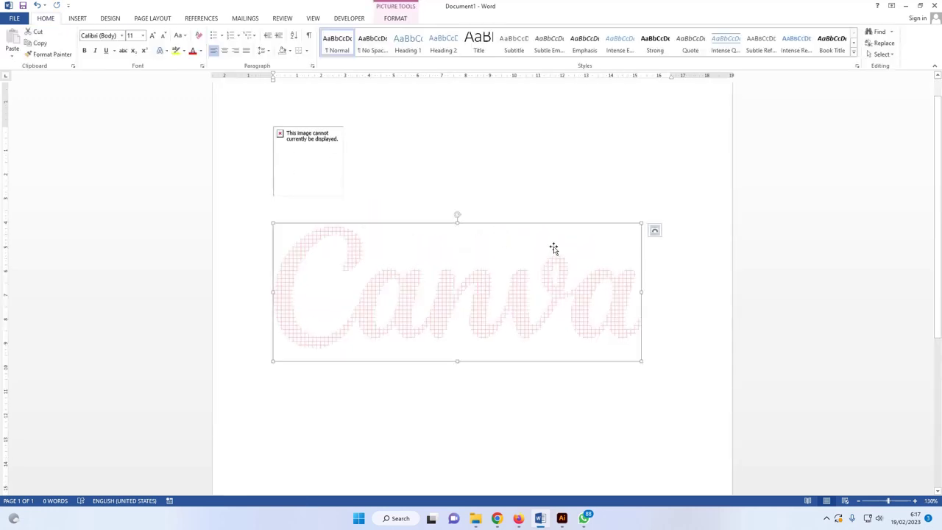
right_click(553, 285)
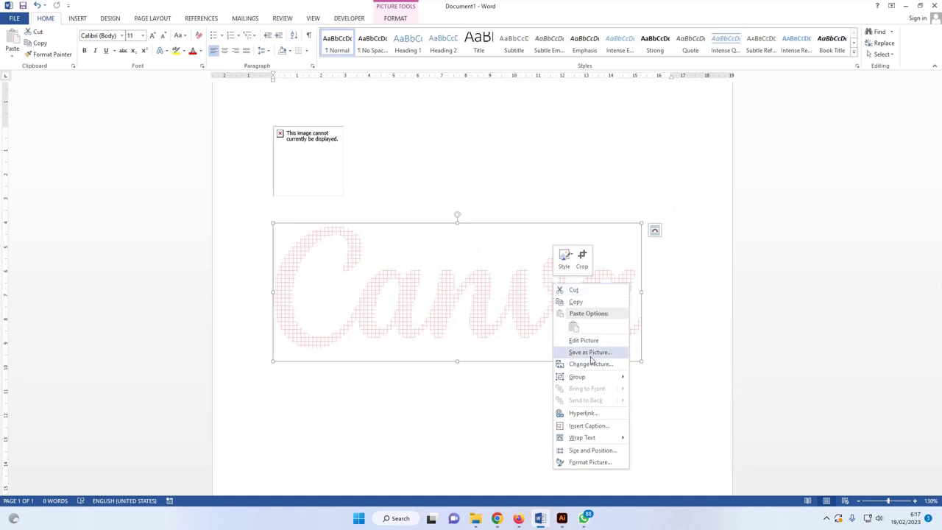
click(664, 391)
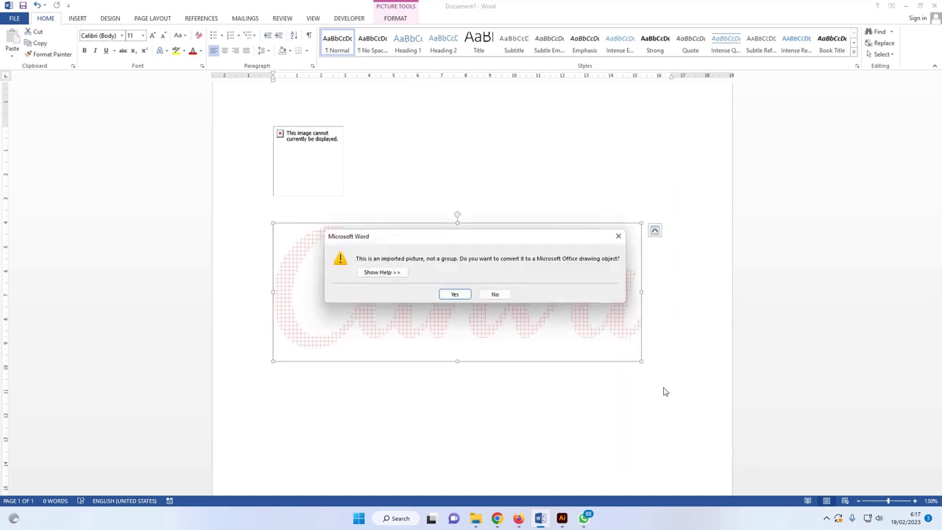
click(455, 294)
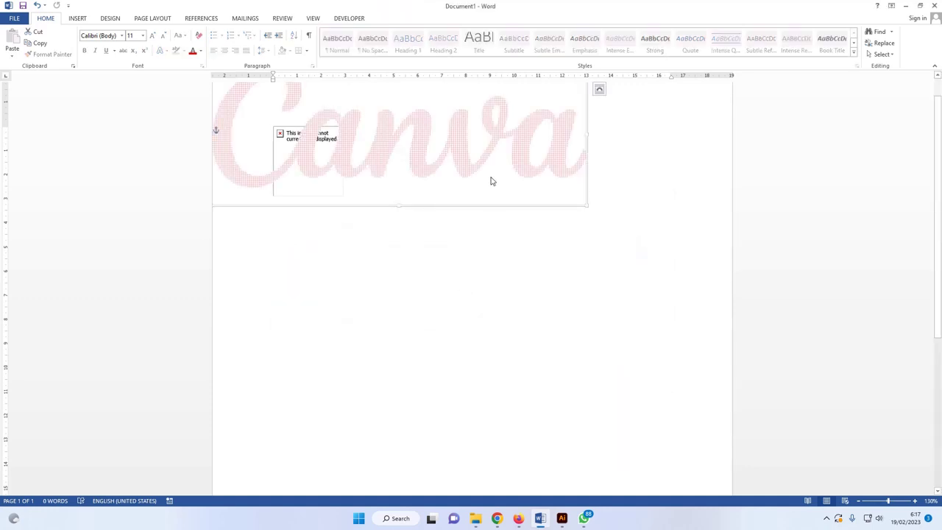
drag(491, 206, 570, 375)
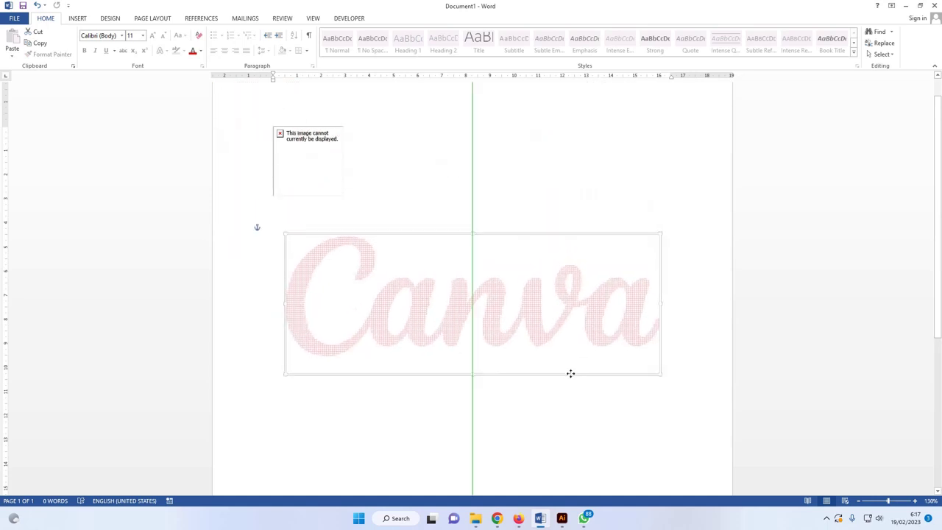
Preview theme shape fill colors on the converted Canva logo without applying one.
click(395, 18)
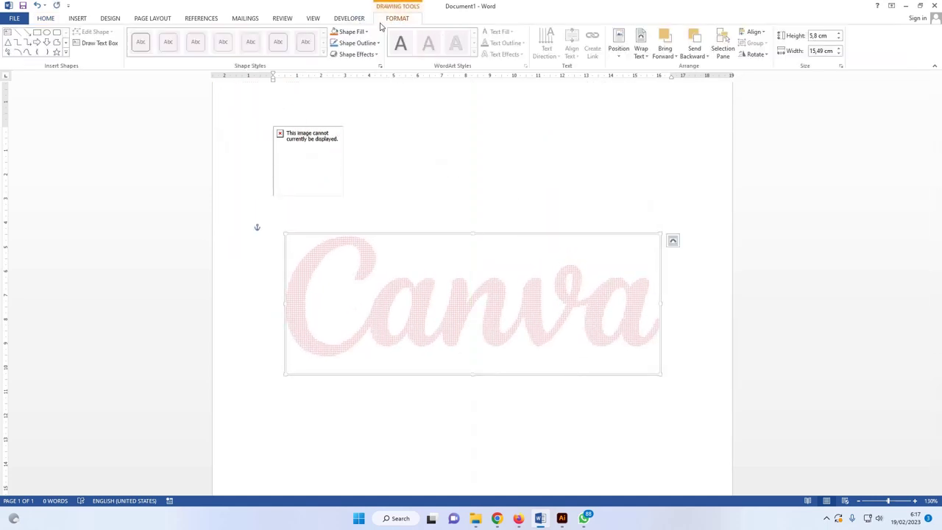
click(350, 32)
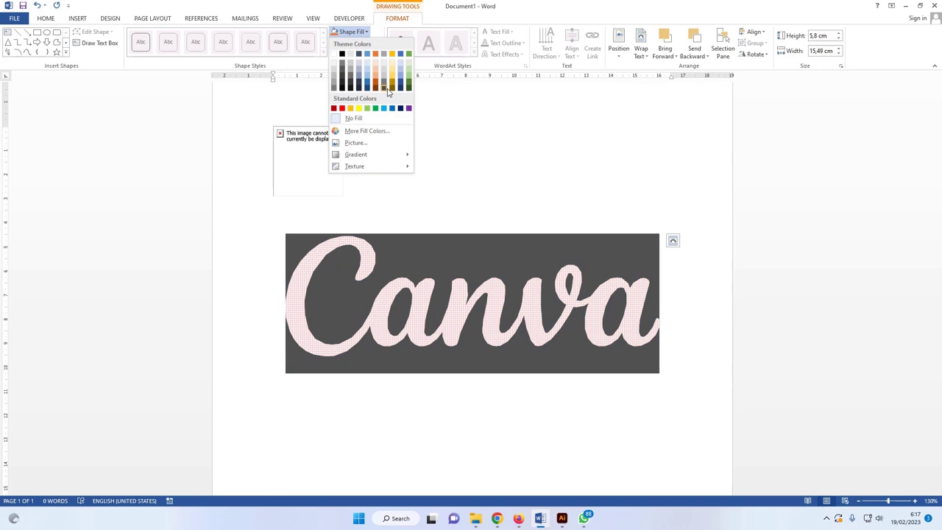
click(533, 117)
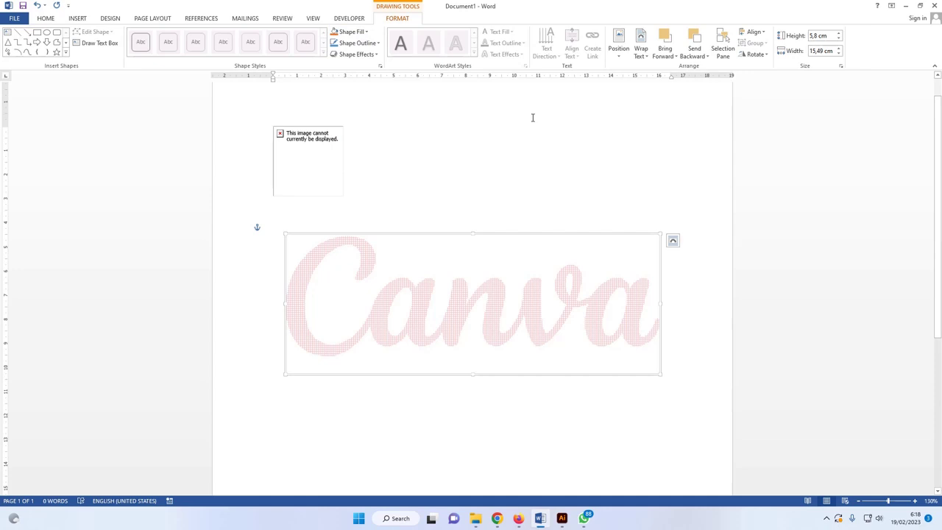